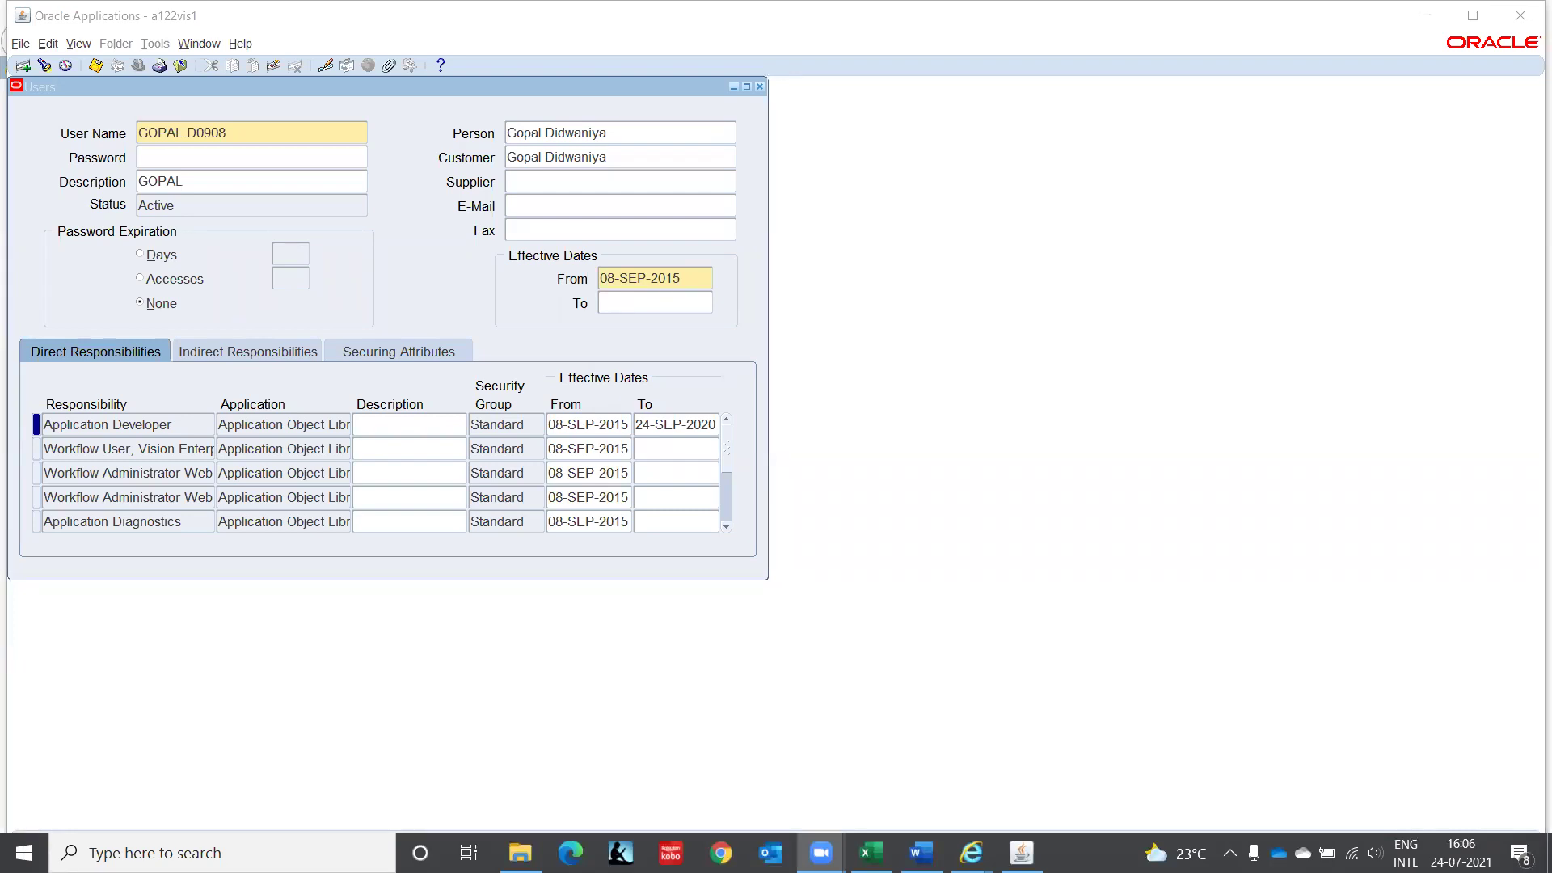
# Bring Oracle Applications forward and step through the user's assigned responsibilities from Workflow User
pyautogui.click(1099, 359)
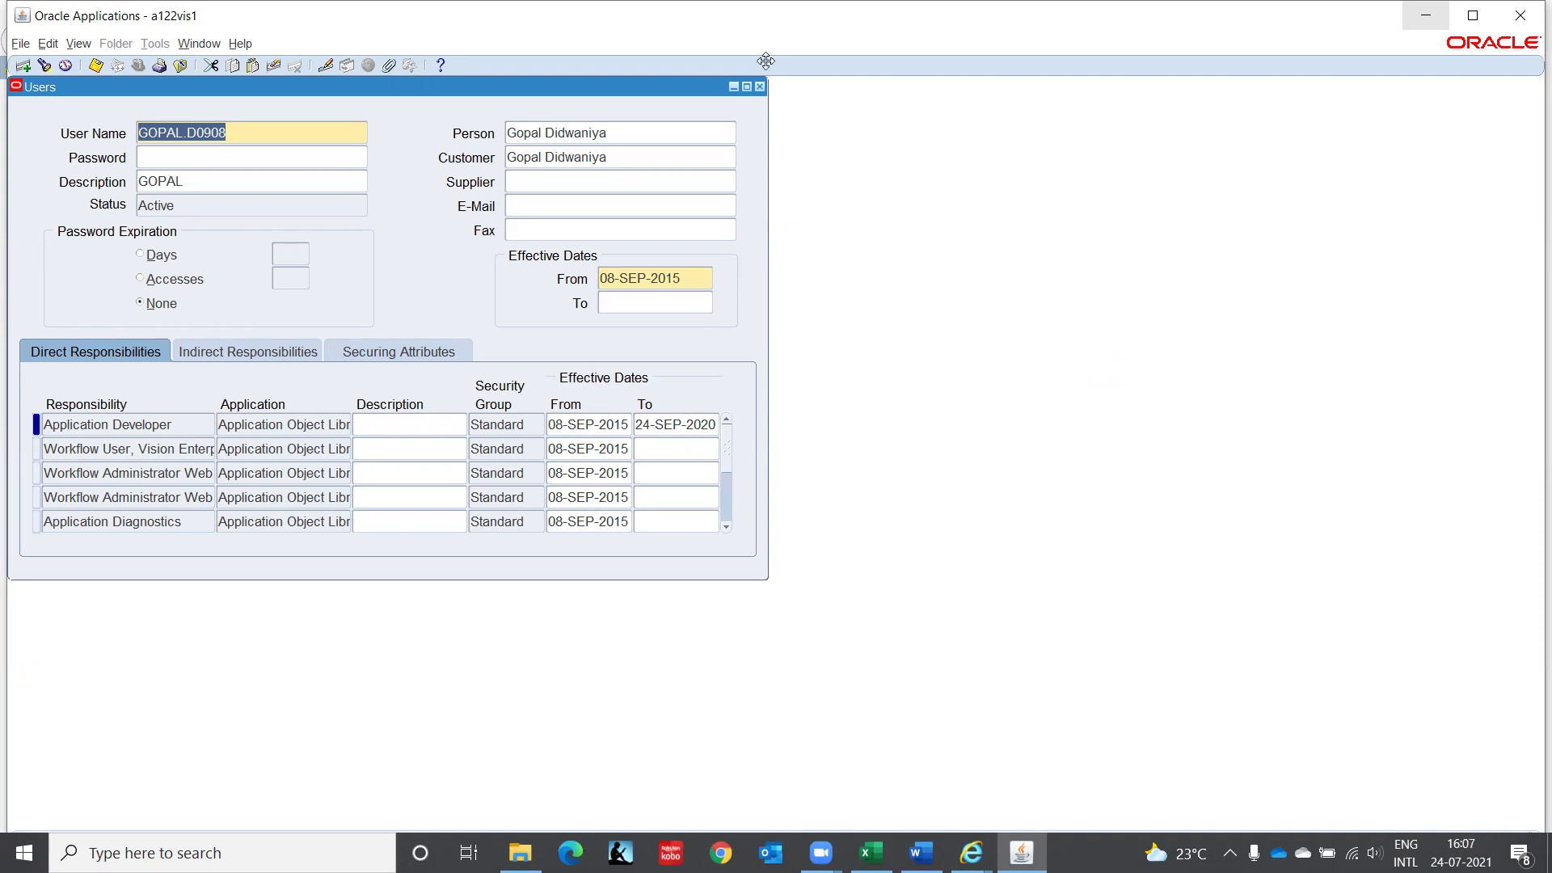
pyautogui.click(773, 153)
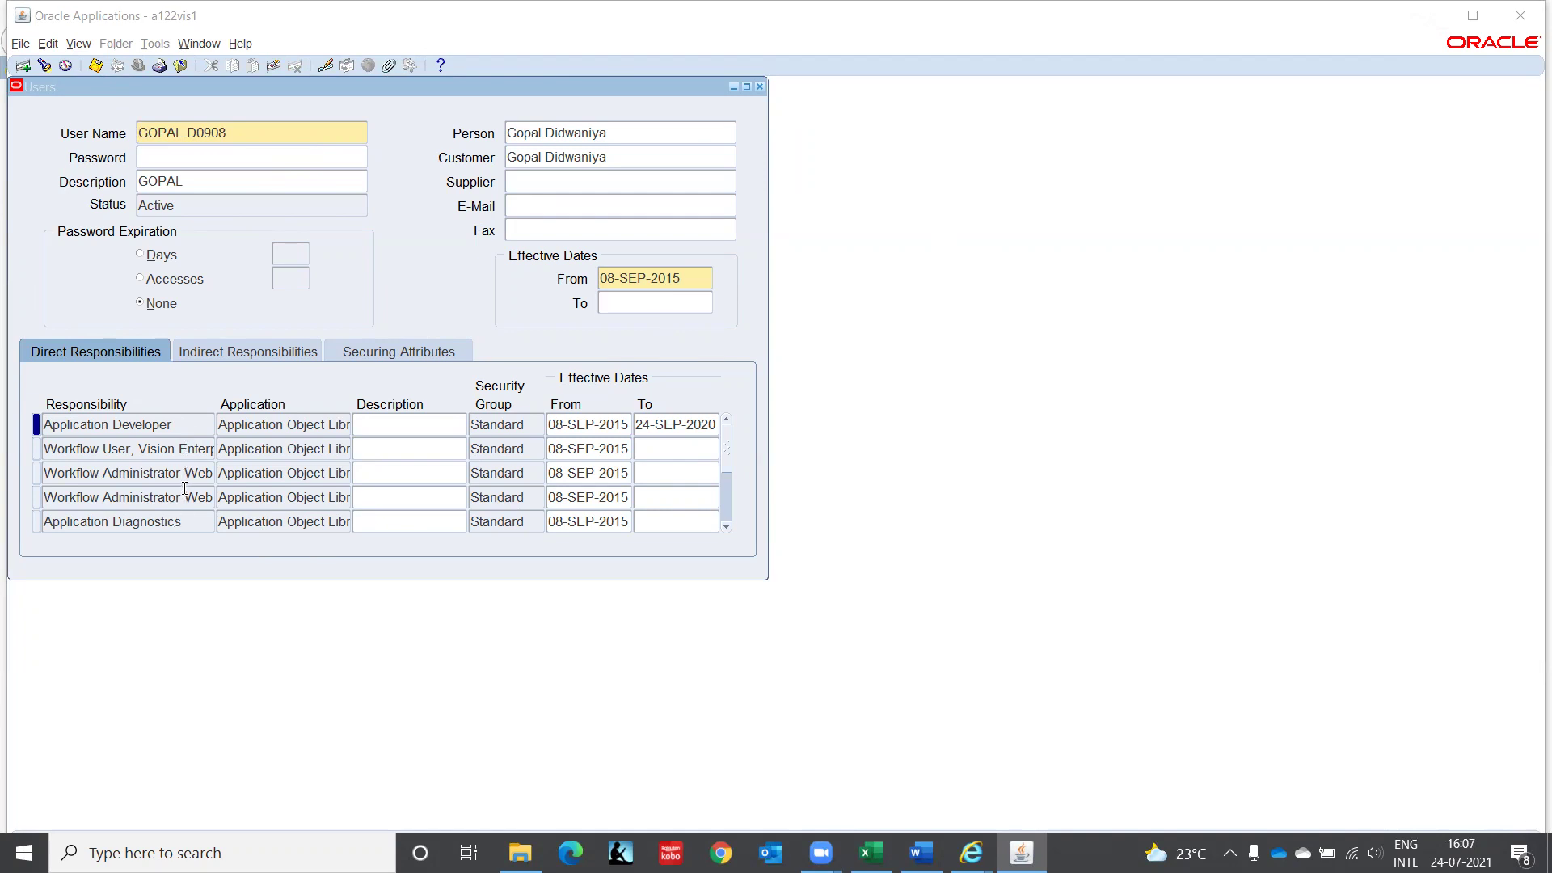
pyautogui.click(181, 450)
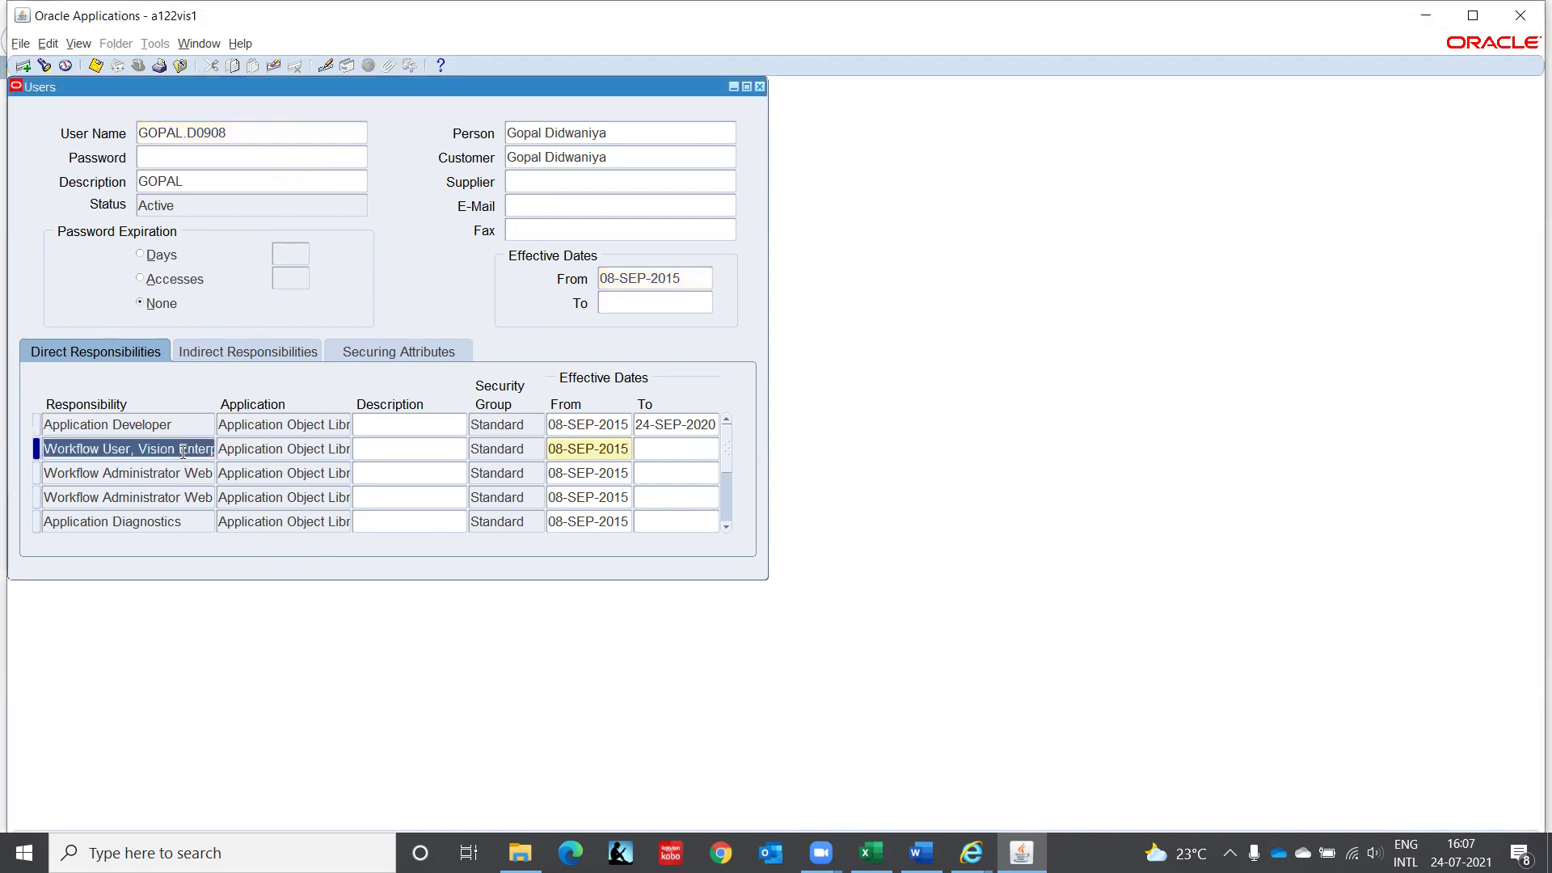
pyautogui.press('Down')
pyautogui.press('Down')
pyautogui.press('Down')
pyautogui.press('Down')
pyautogui.press('Down')
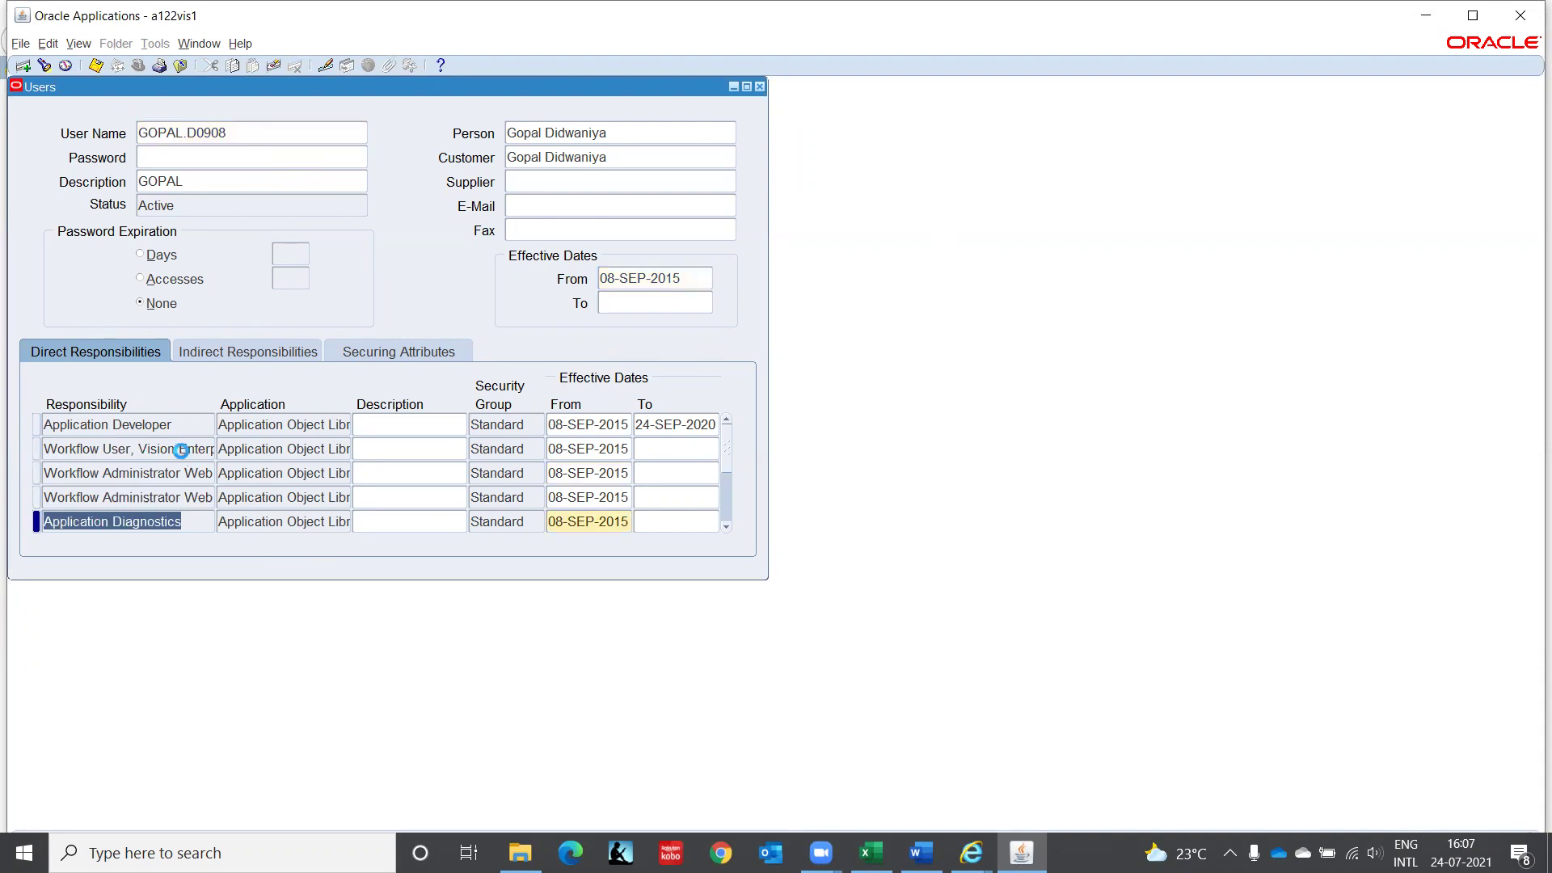
pyautogui.press('Down')
pyautogui.press('Down')
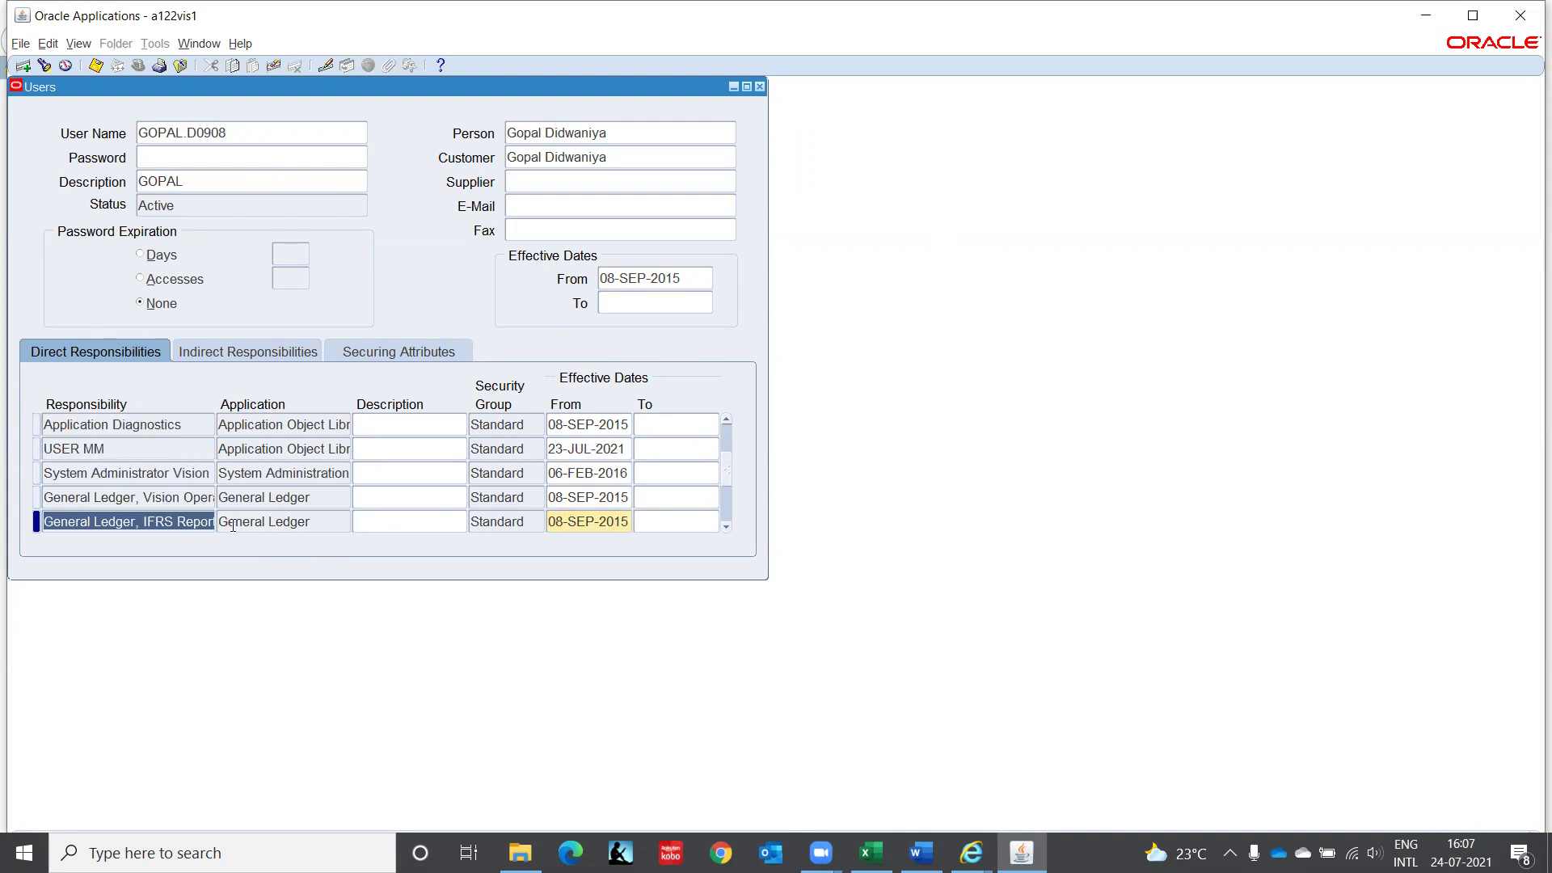
# Check the user's indirect responsibilities and securing attributes, then close Users and open Responsibility Define
pyautogui.click(311, 353)
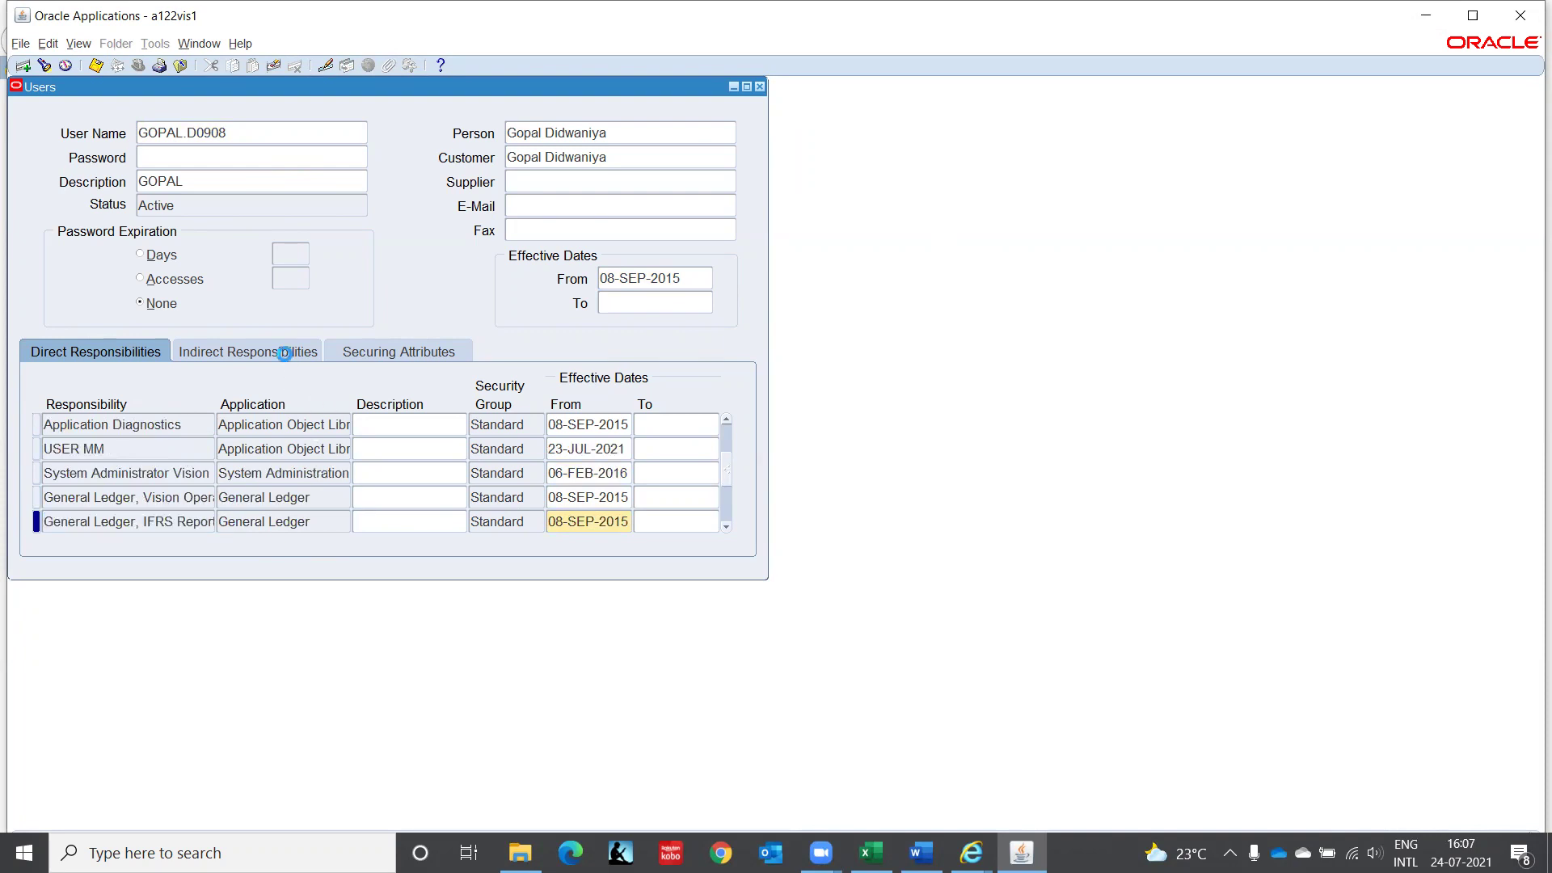
pyautogui.click(400, 353)
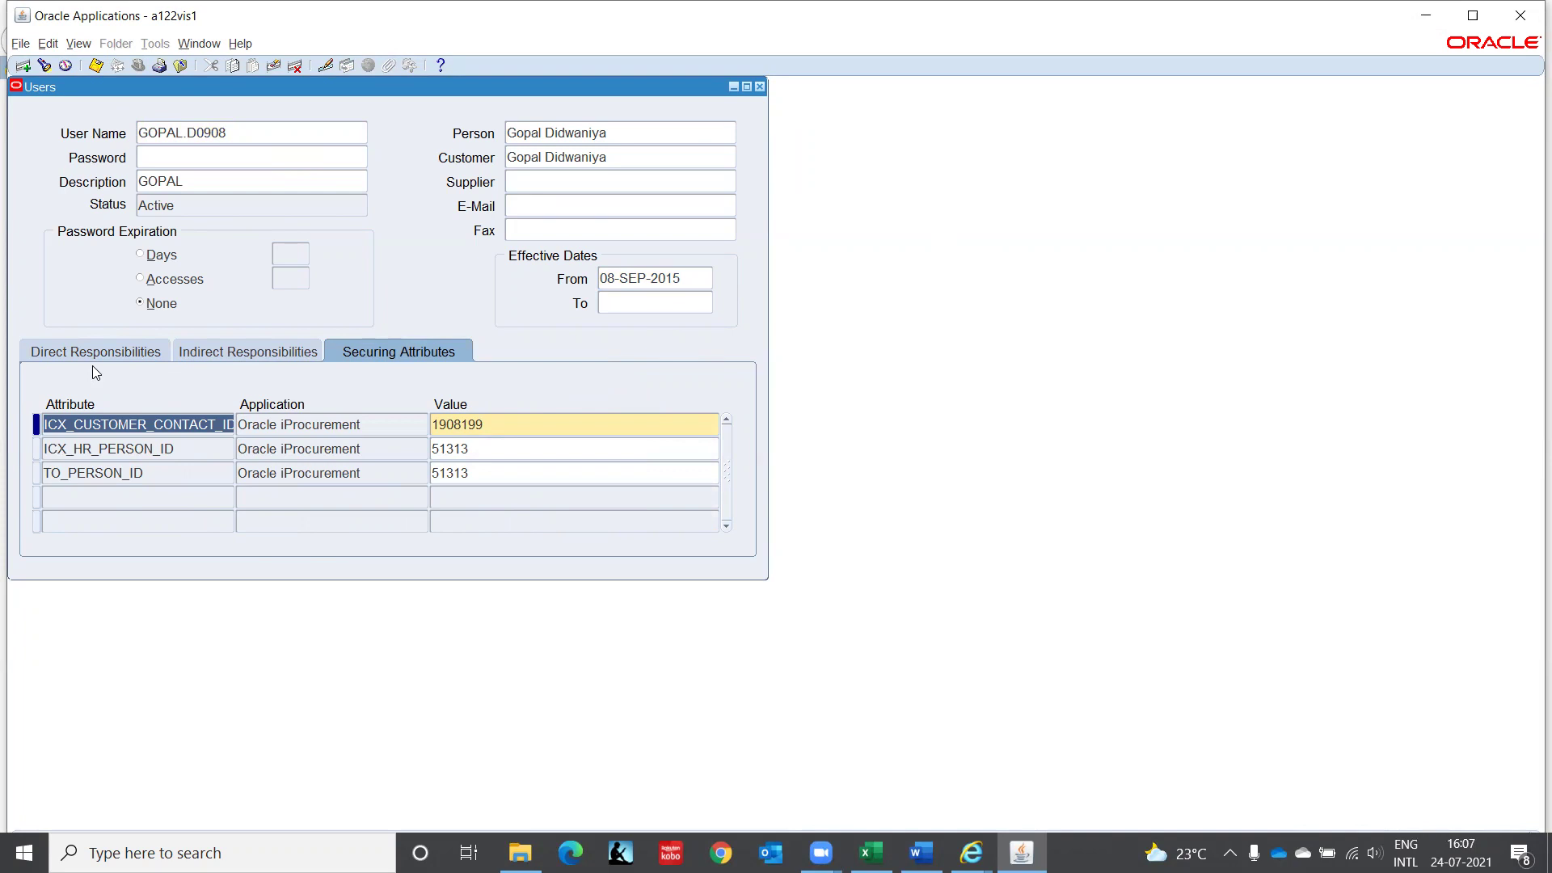
pyautogui.click(148, 354)
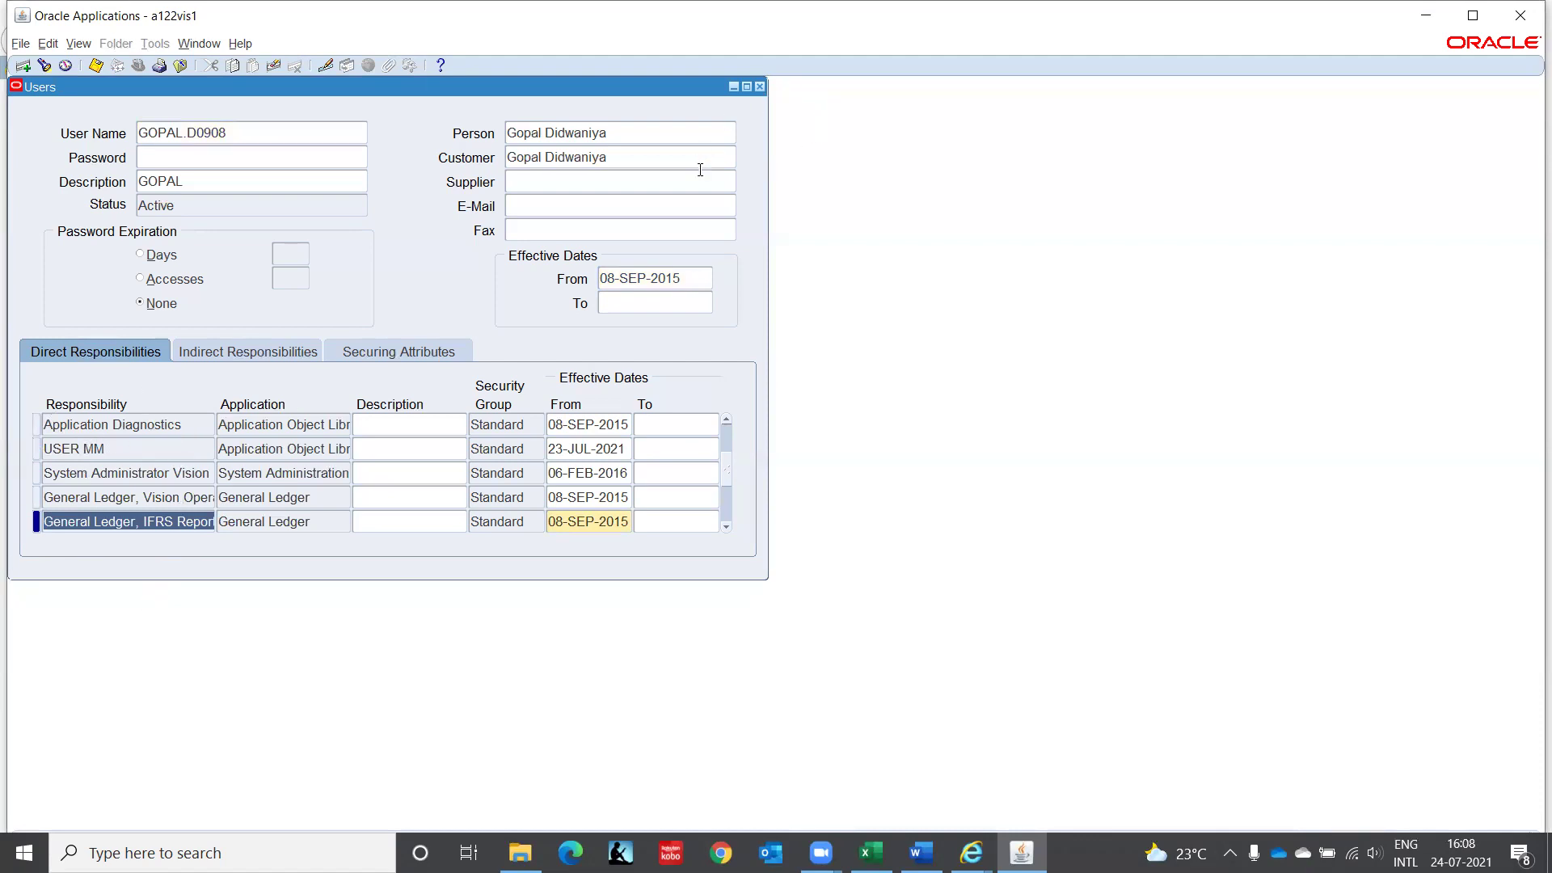
pyautogui.click(760, 87)
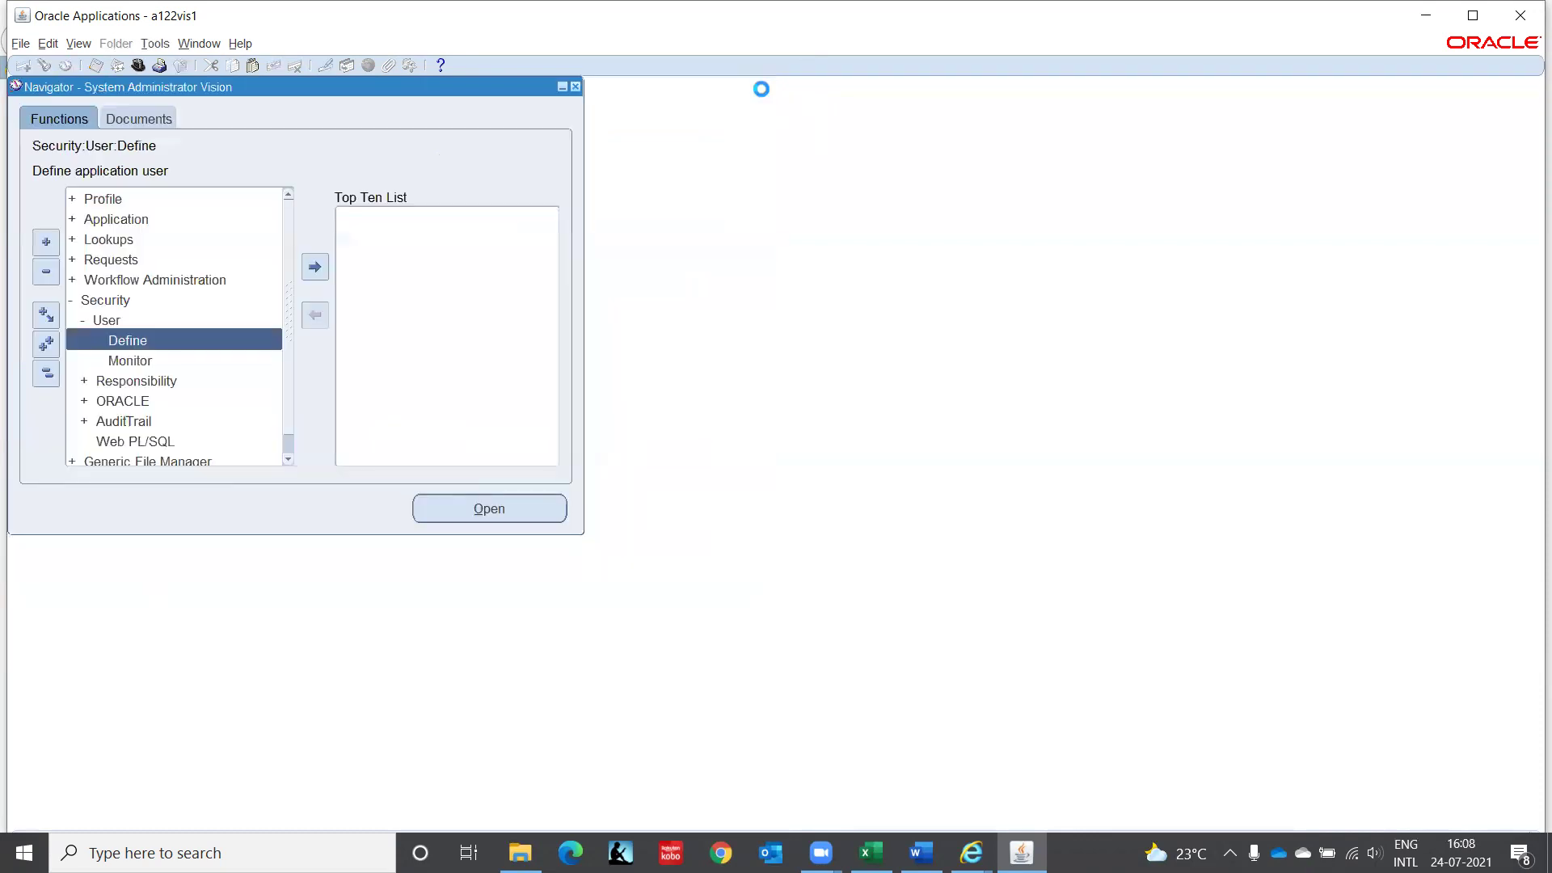
pyautogui.click(146, 379)
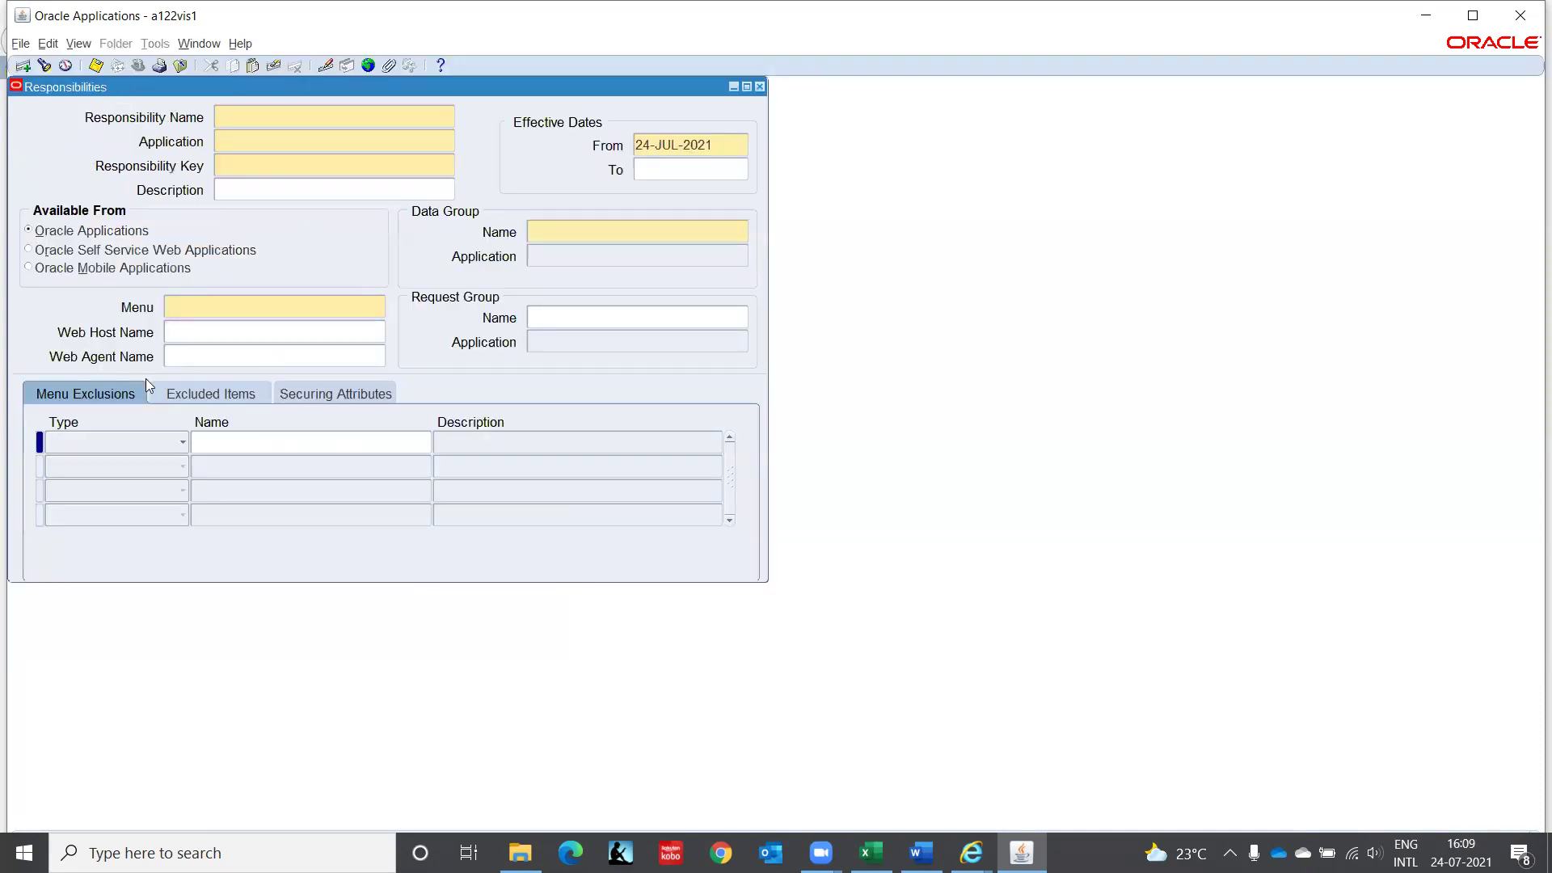
# Start a responsibility query for 'GL Sup%', then cancel it
pyautogui.press('F11')
pyautogui.write('G')
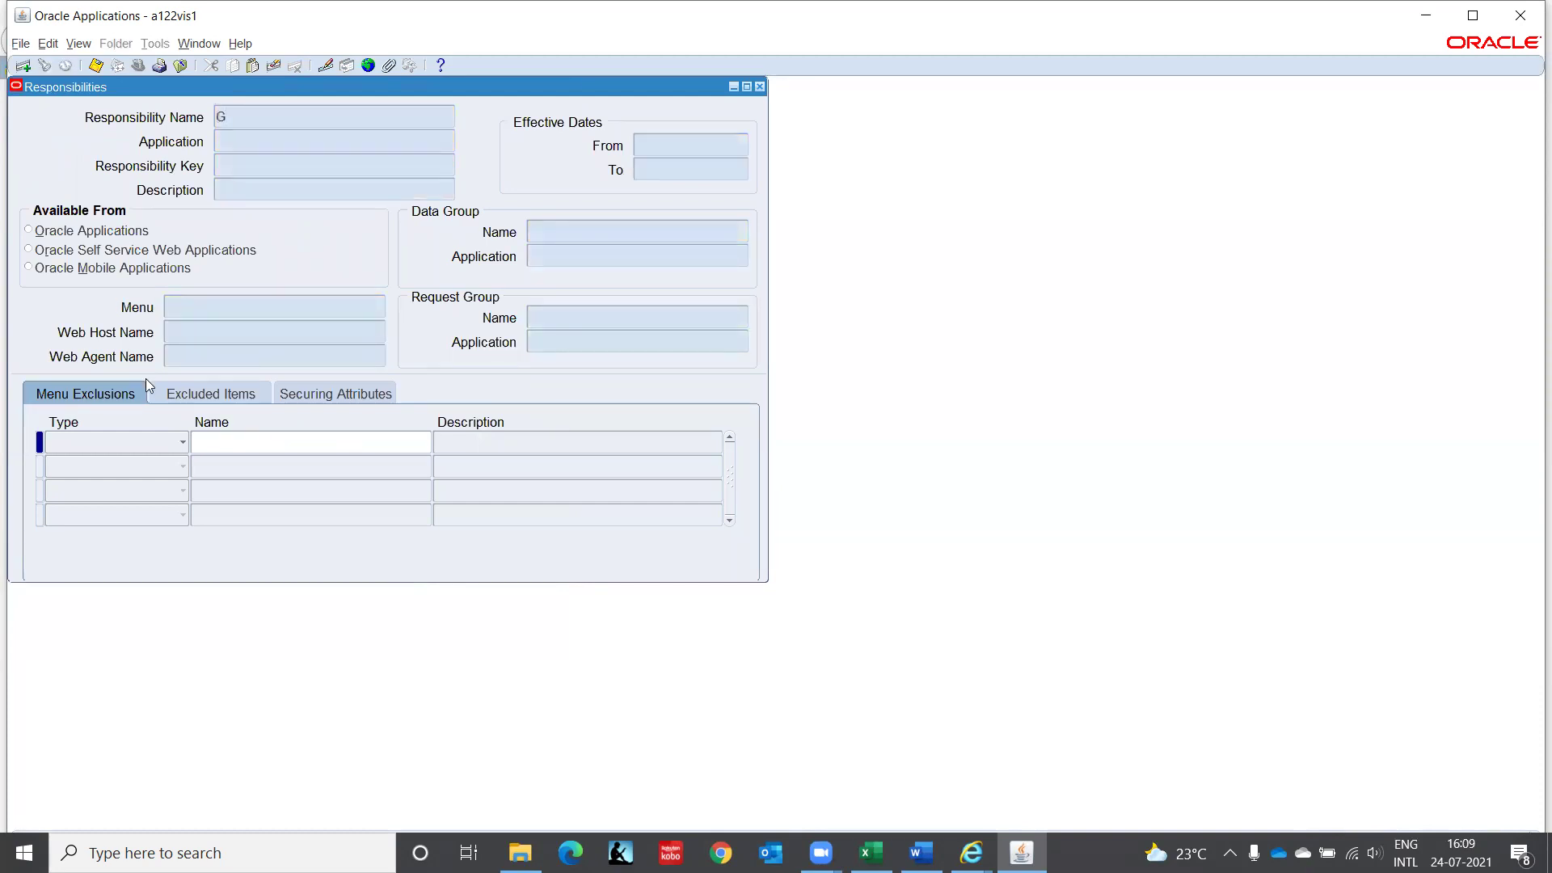
pyautogui.write('L Sup%')
pyautogui.press('BackSpace')
pyautogui.press('BackSpace')
pyautogui.press('BackSpace')
pyautogui.press('BackSpace')
pyautogui.press('BackSpace')
pyautogui.press('BackSpace')
pyautogui.press('BackSpace')
pyautogui.press('F4')
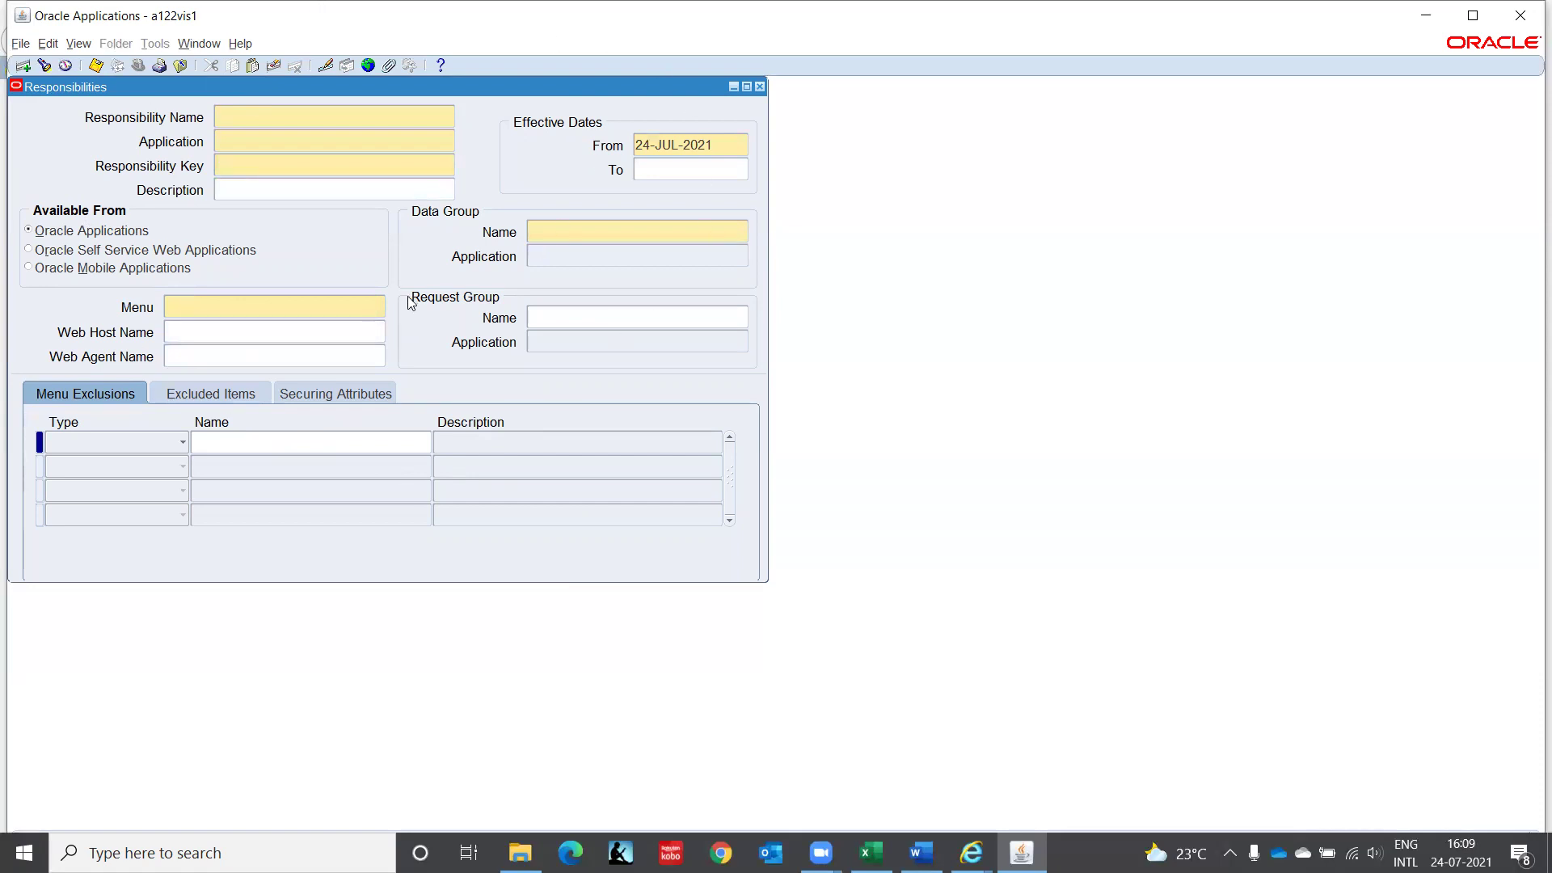
# Query responsibilities whose name matches General%Ledger%
pyautogui.press('F11')
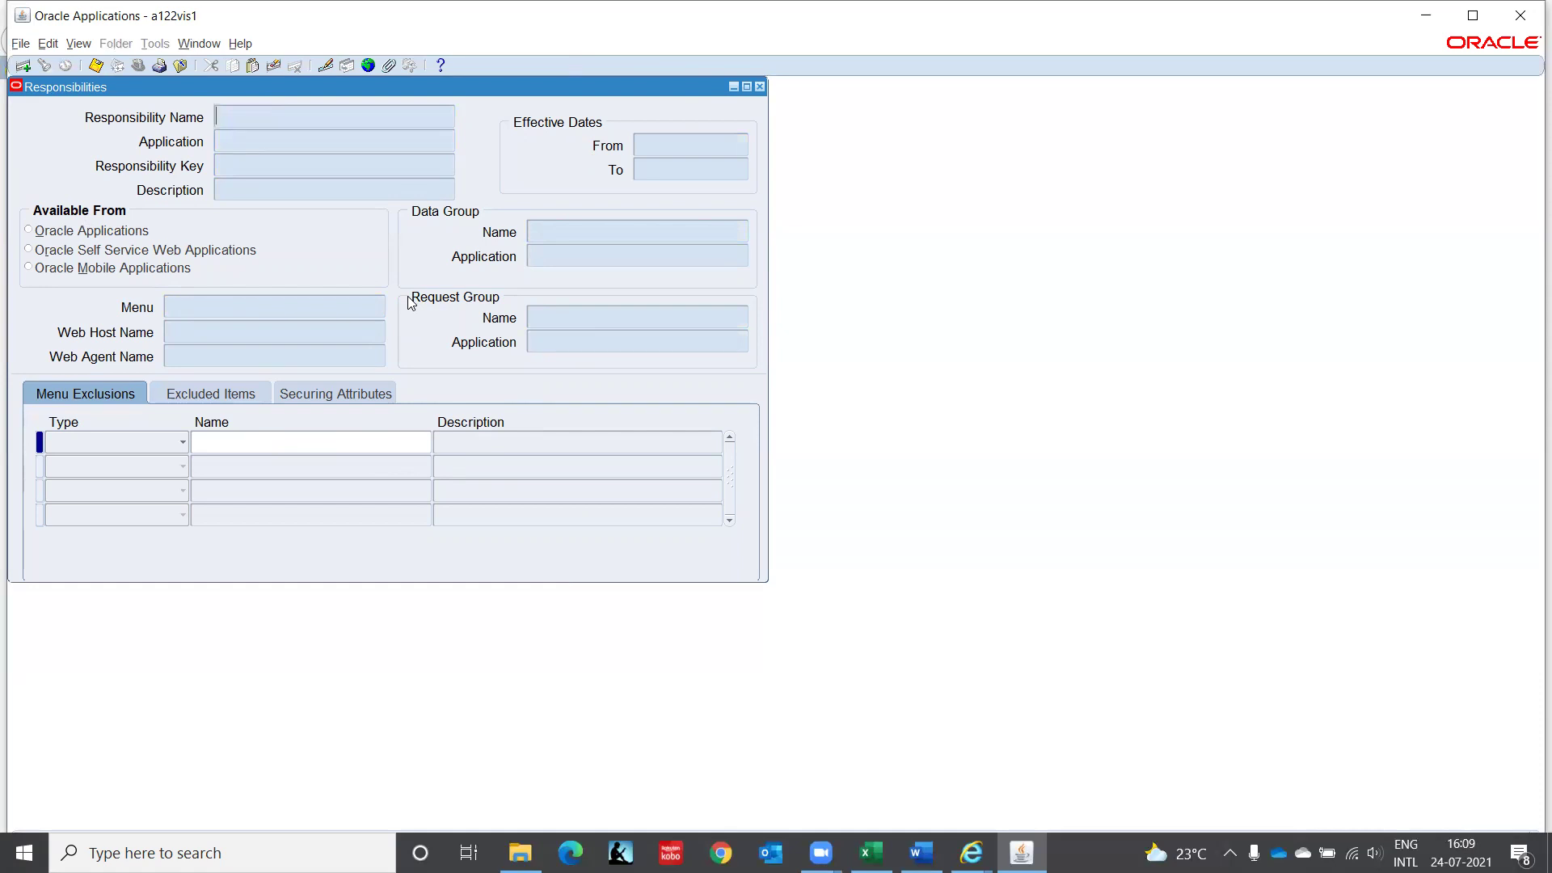
pyautogui.write('General')
pyautogui.write('%Ledger%')
pyautogui.hotkey('ctrl', 'F11')
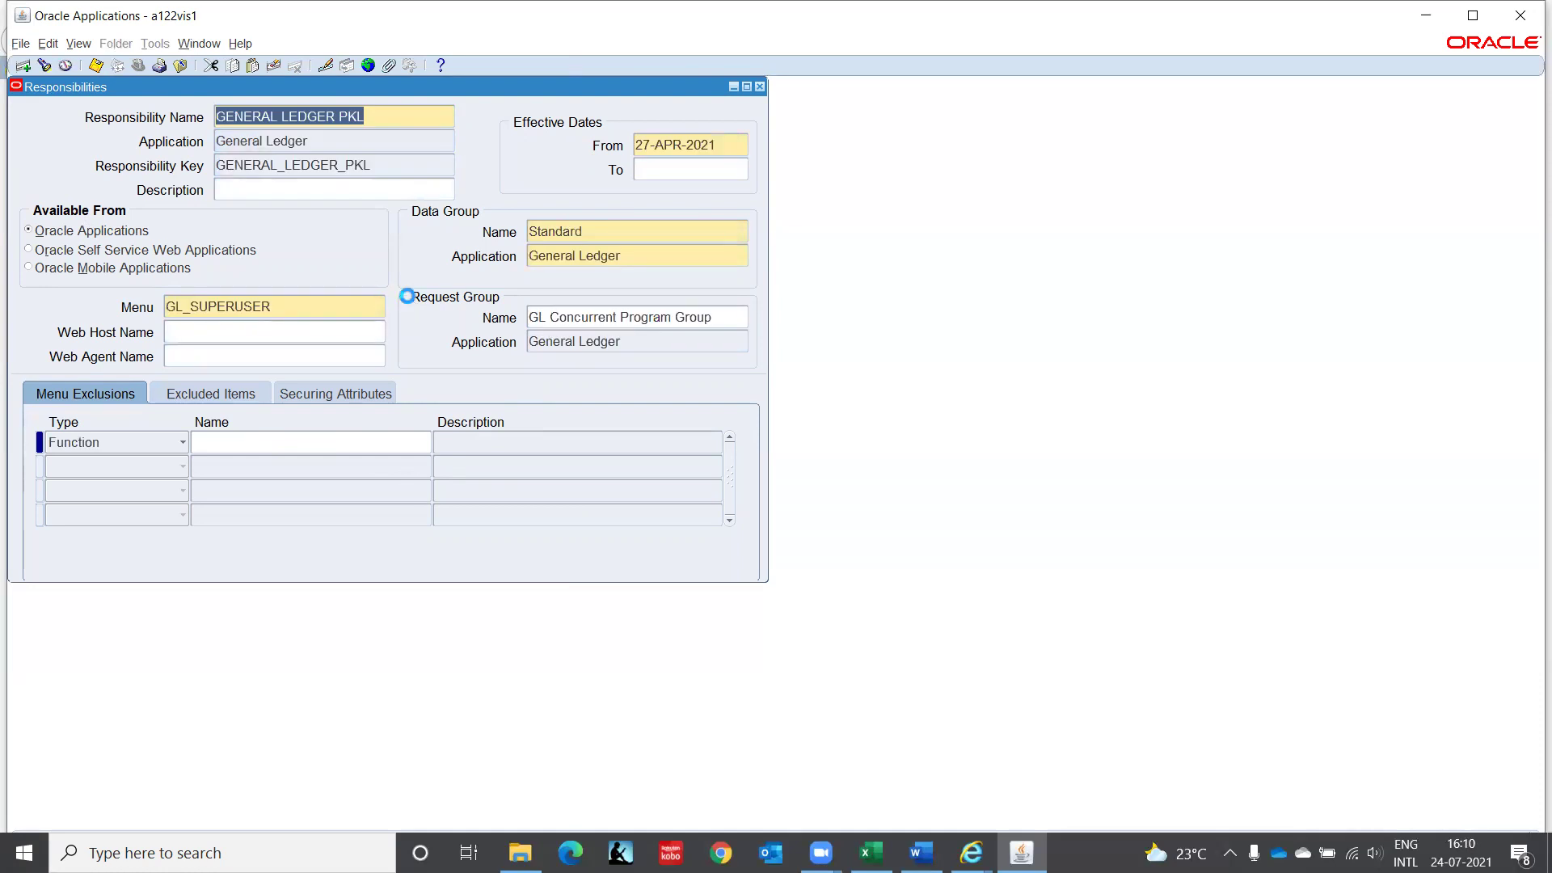
# Step through the returned records to General Ledger Accountant, Vision Operations (GL_ACC_VISION)
pyautogui.press('Down')
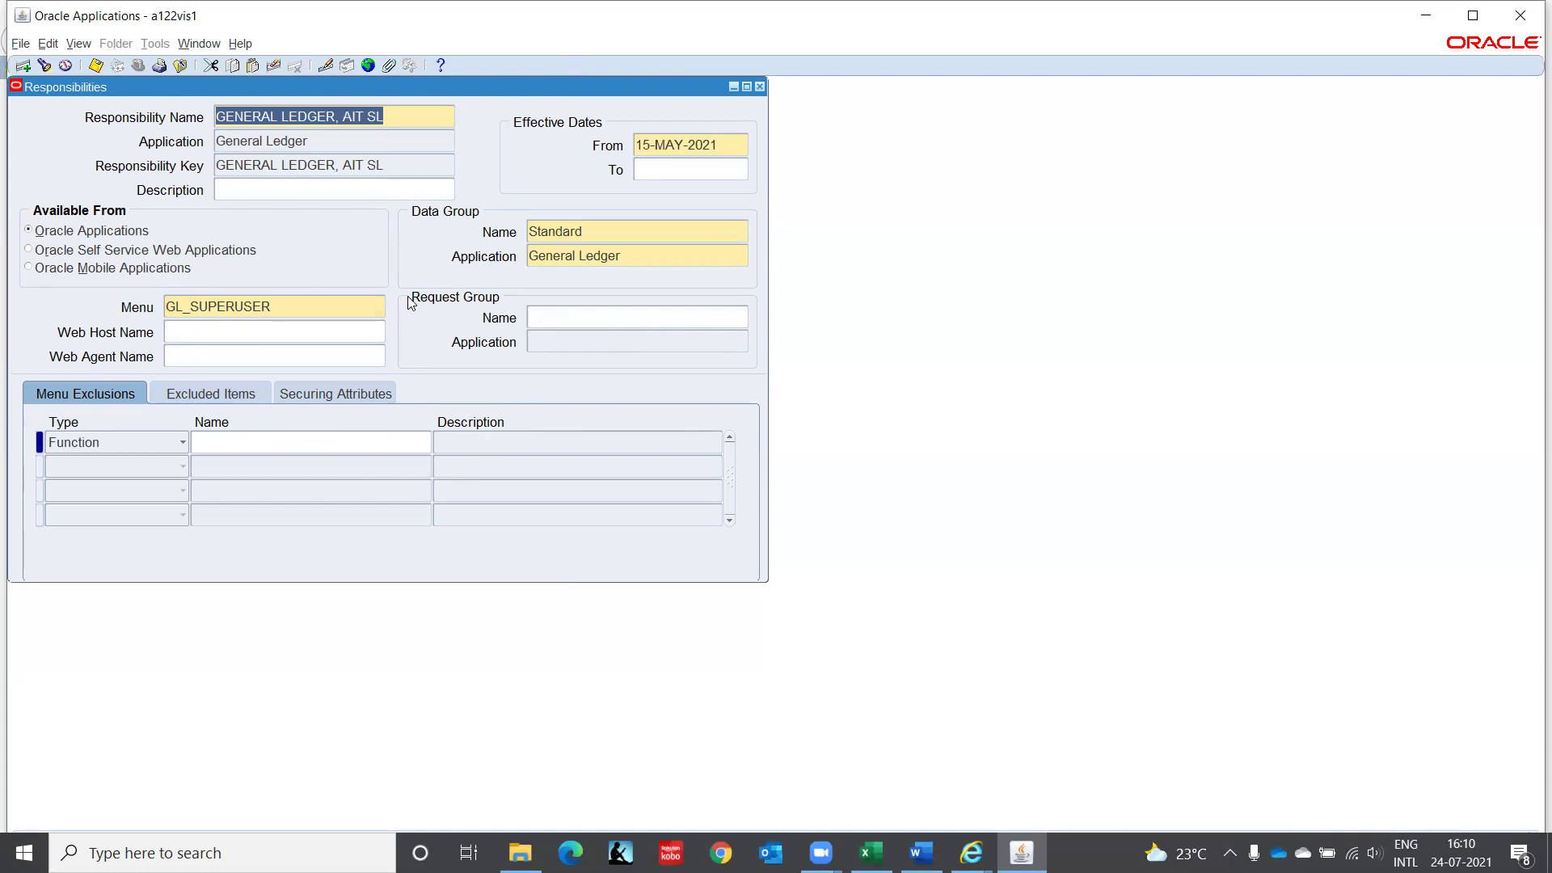
pyautogui.press('Down')
pyautogui.press('Down')
pyautogui.press('Down')
pyautogui.press('Down')
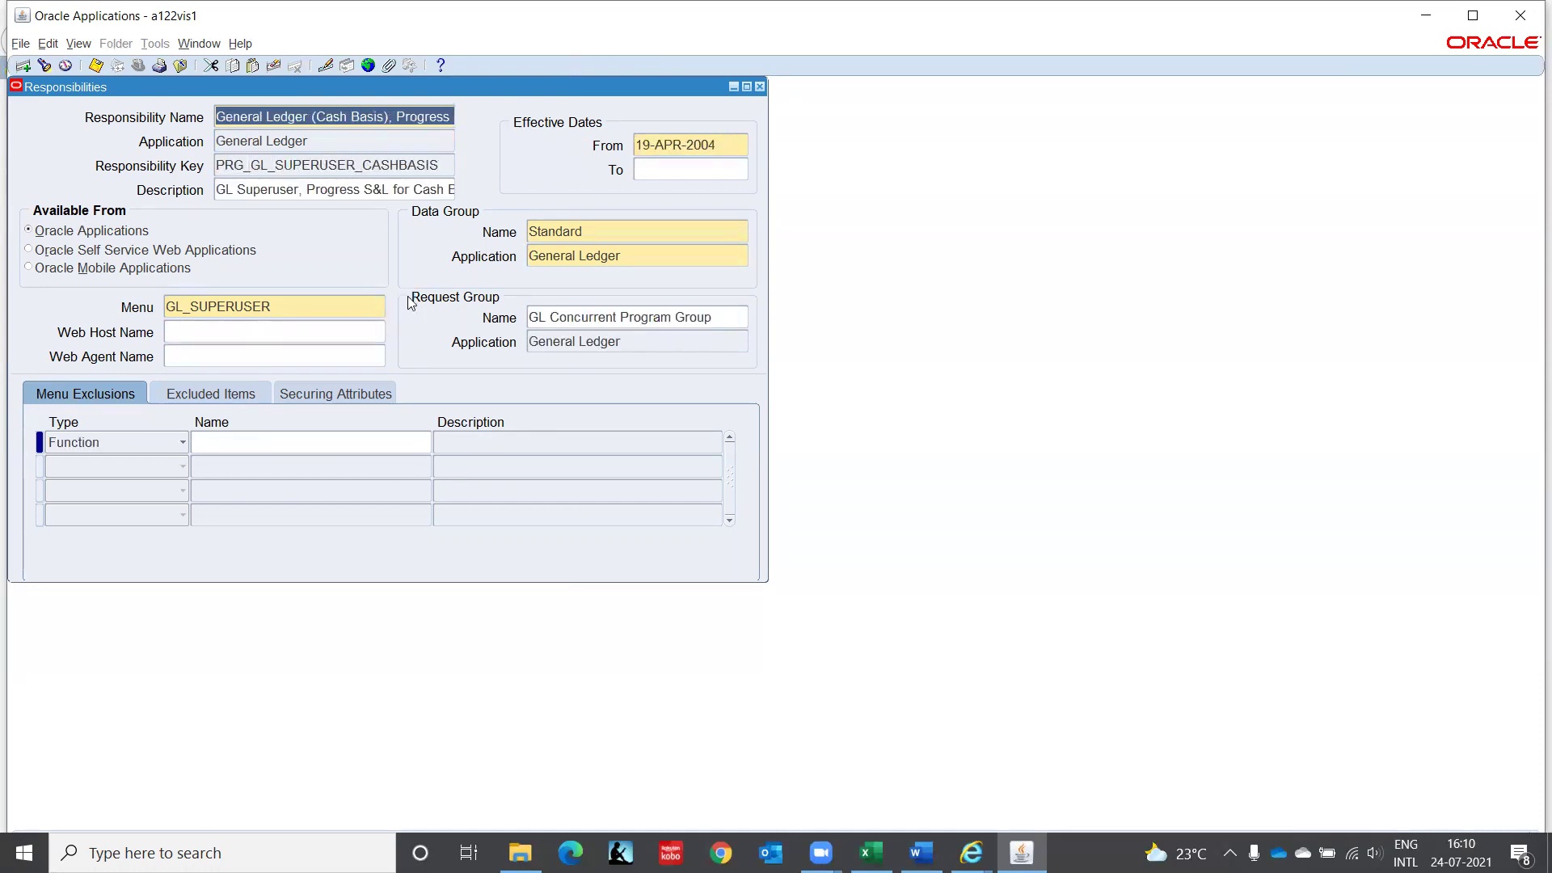
pyautogui.press('Down')
pyautogui.press('Down')
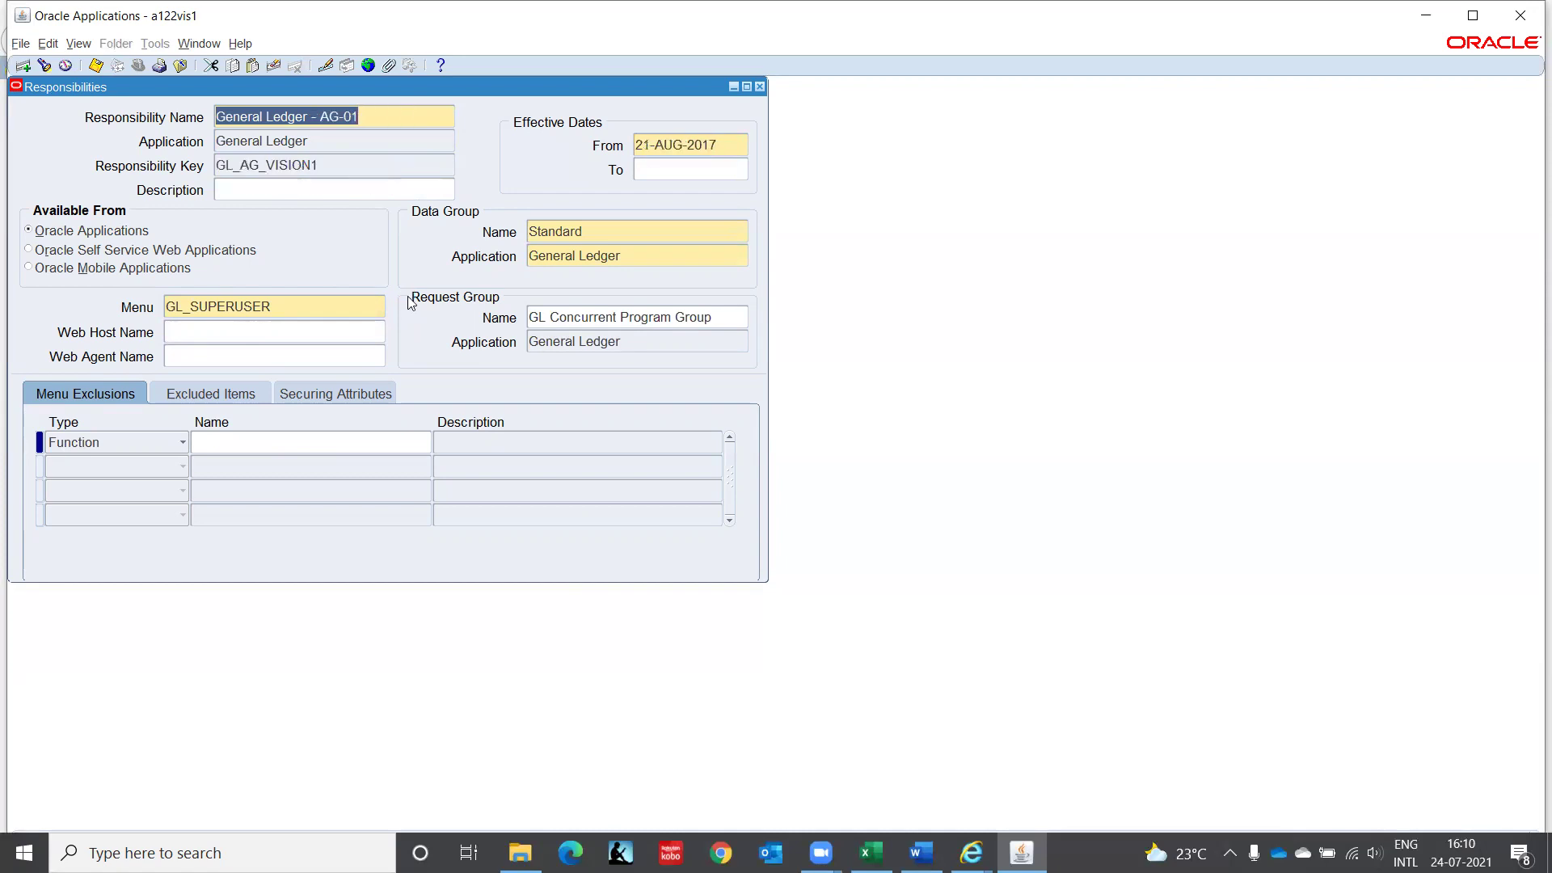
pyautogui.press('Up')
pyautogui.press('Down')
pyautogui.press('Down')
pyautogui.press('Down')
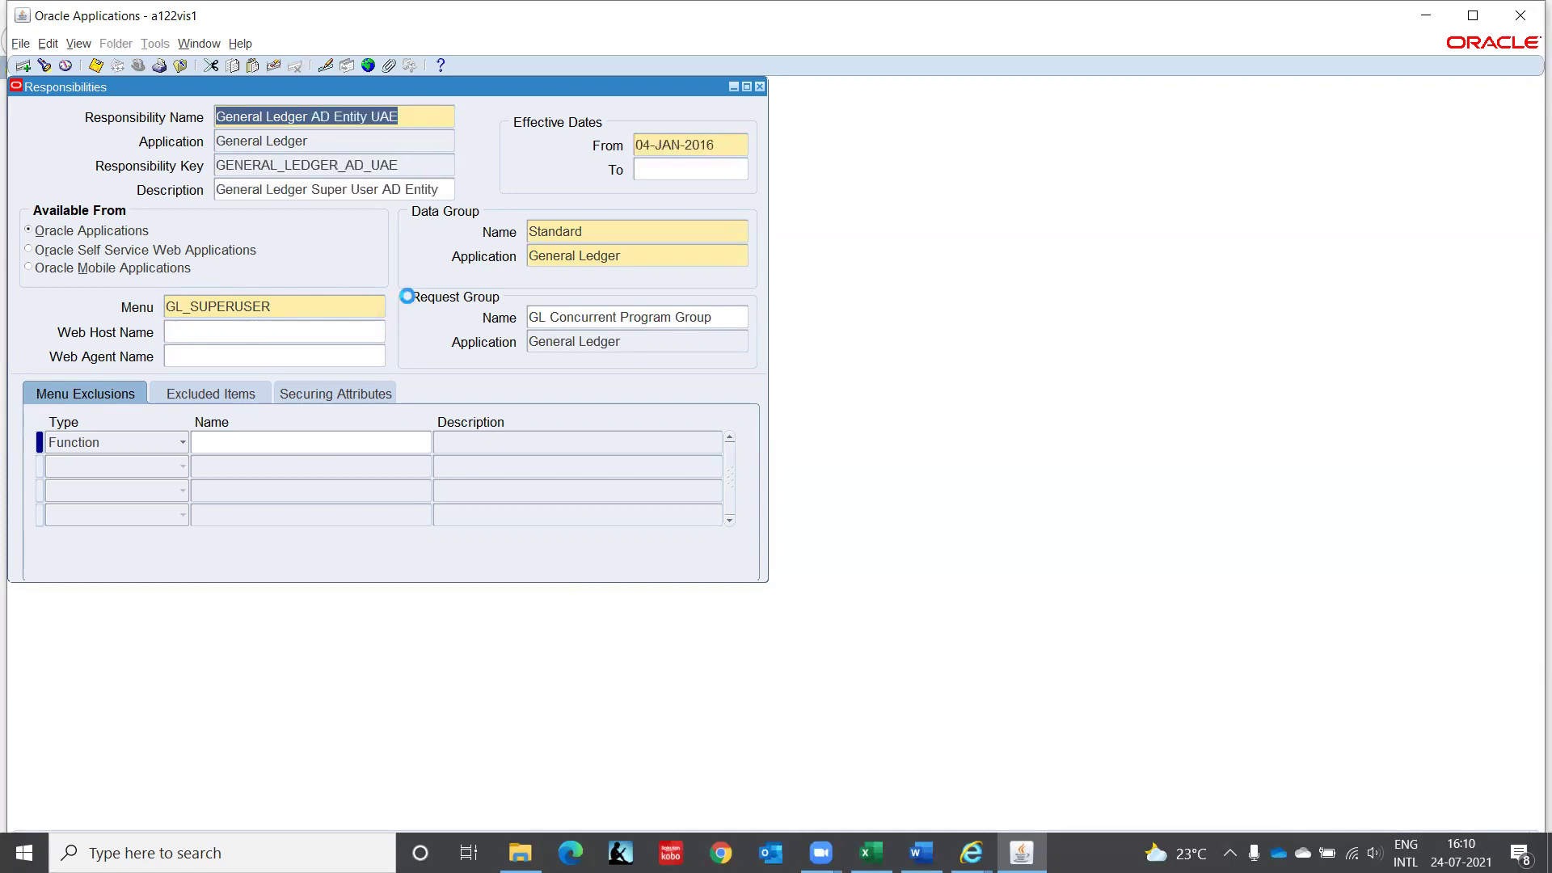
pyautogui.press('Down')
pyautogui.press('Down')
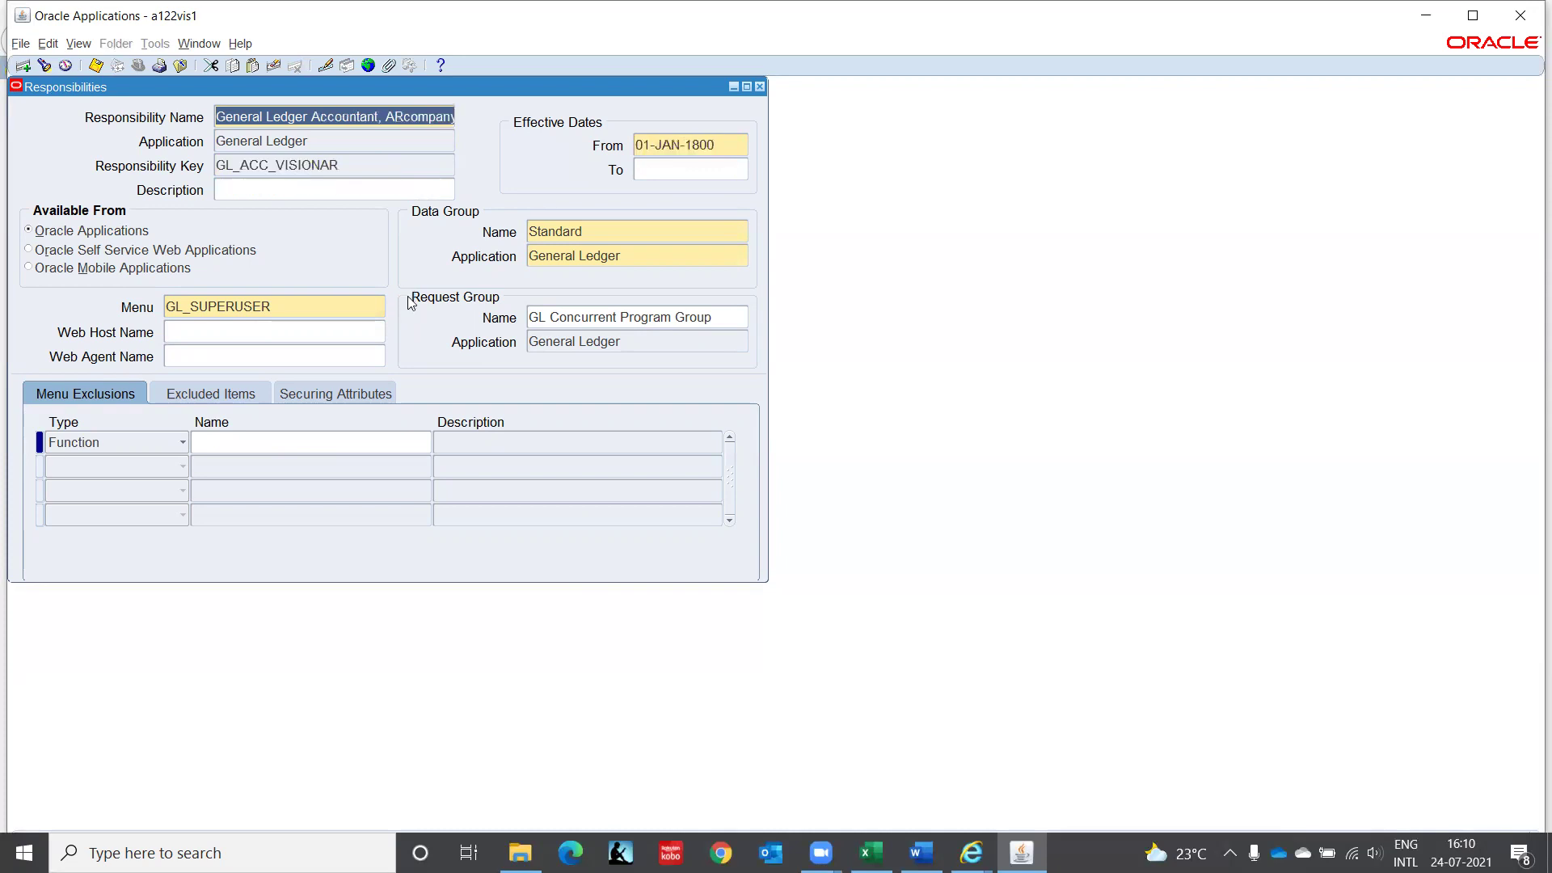
pyautogui.press('Down')
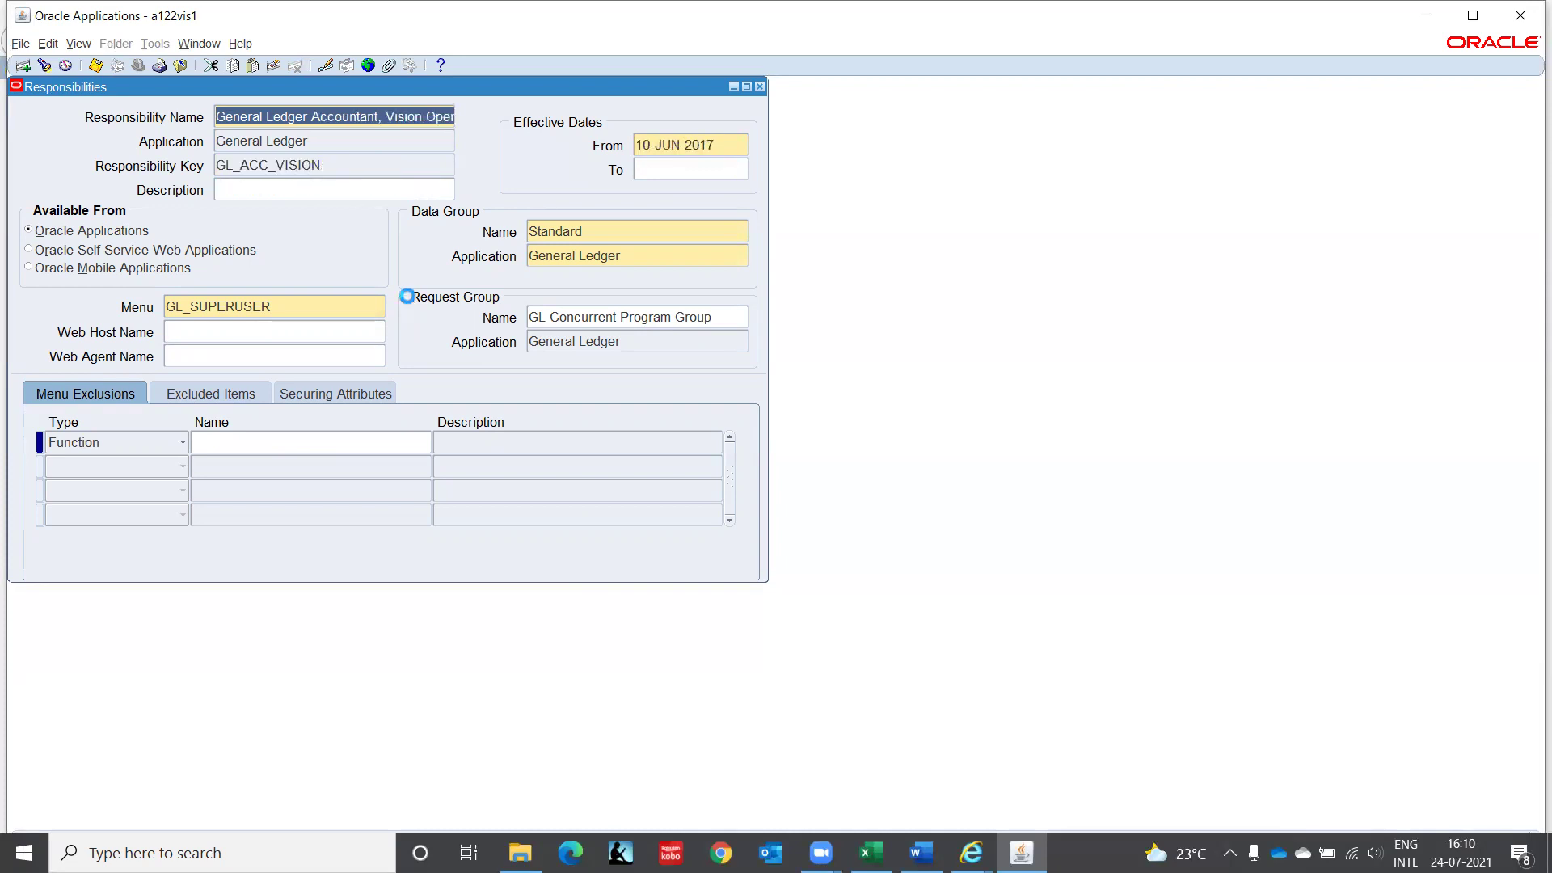
pyautogui.press('Down')
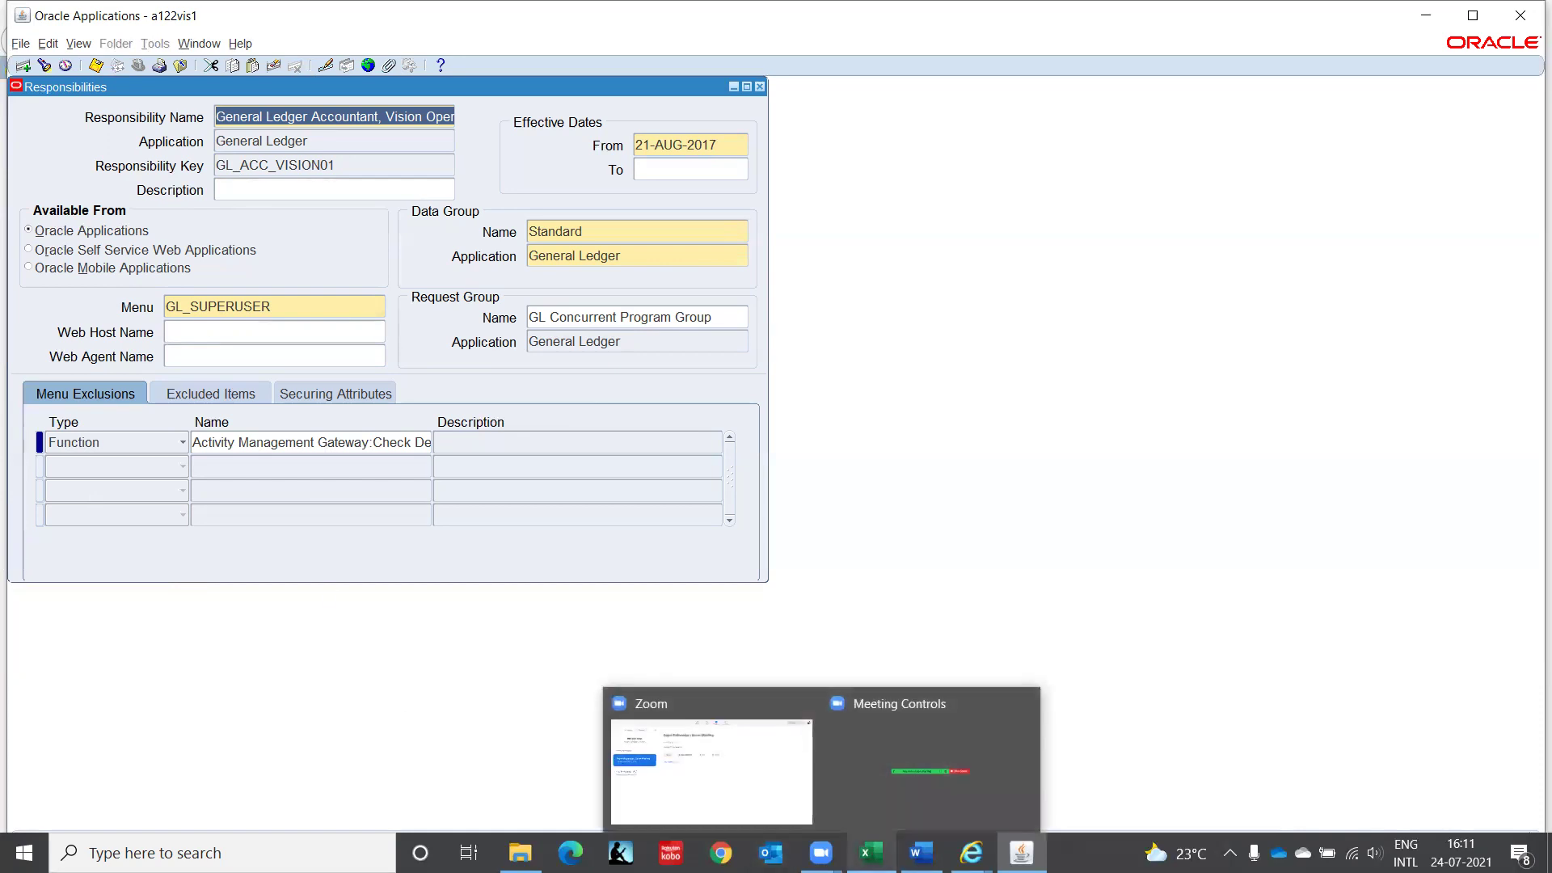
# Look at the Profile Option entry in Excel cell B84, then bring up the browser window previews
pyautogui.click(871, 853)
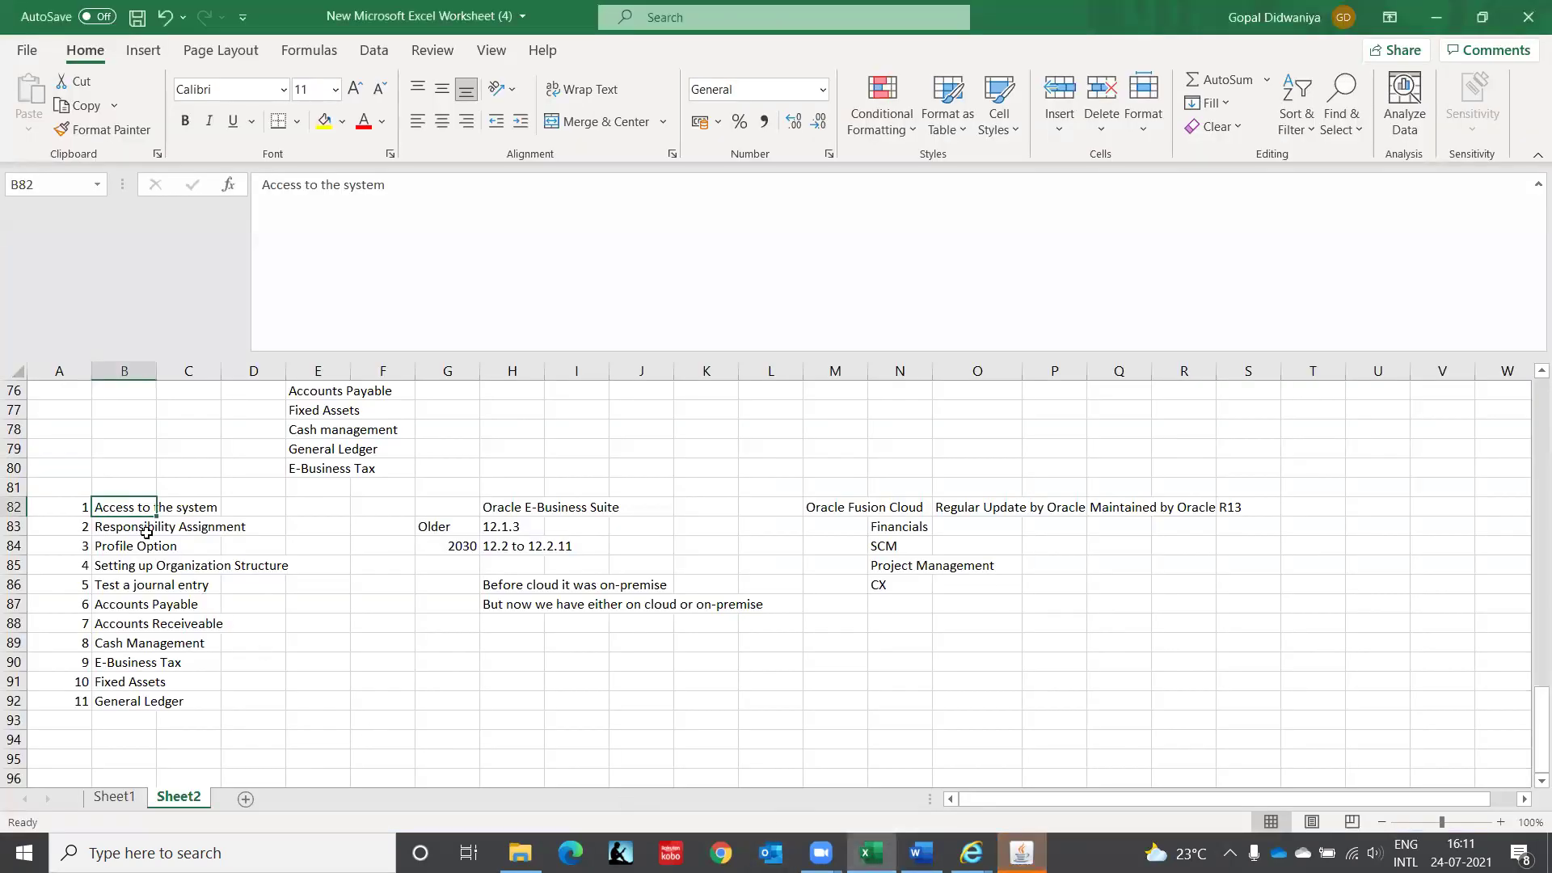
pyautogui.click(113, 547)
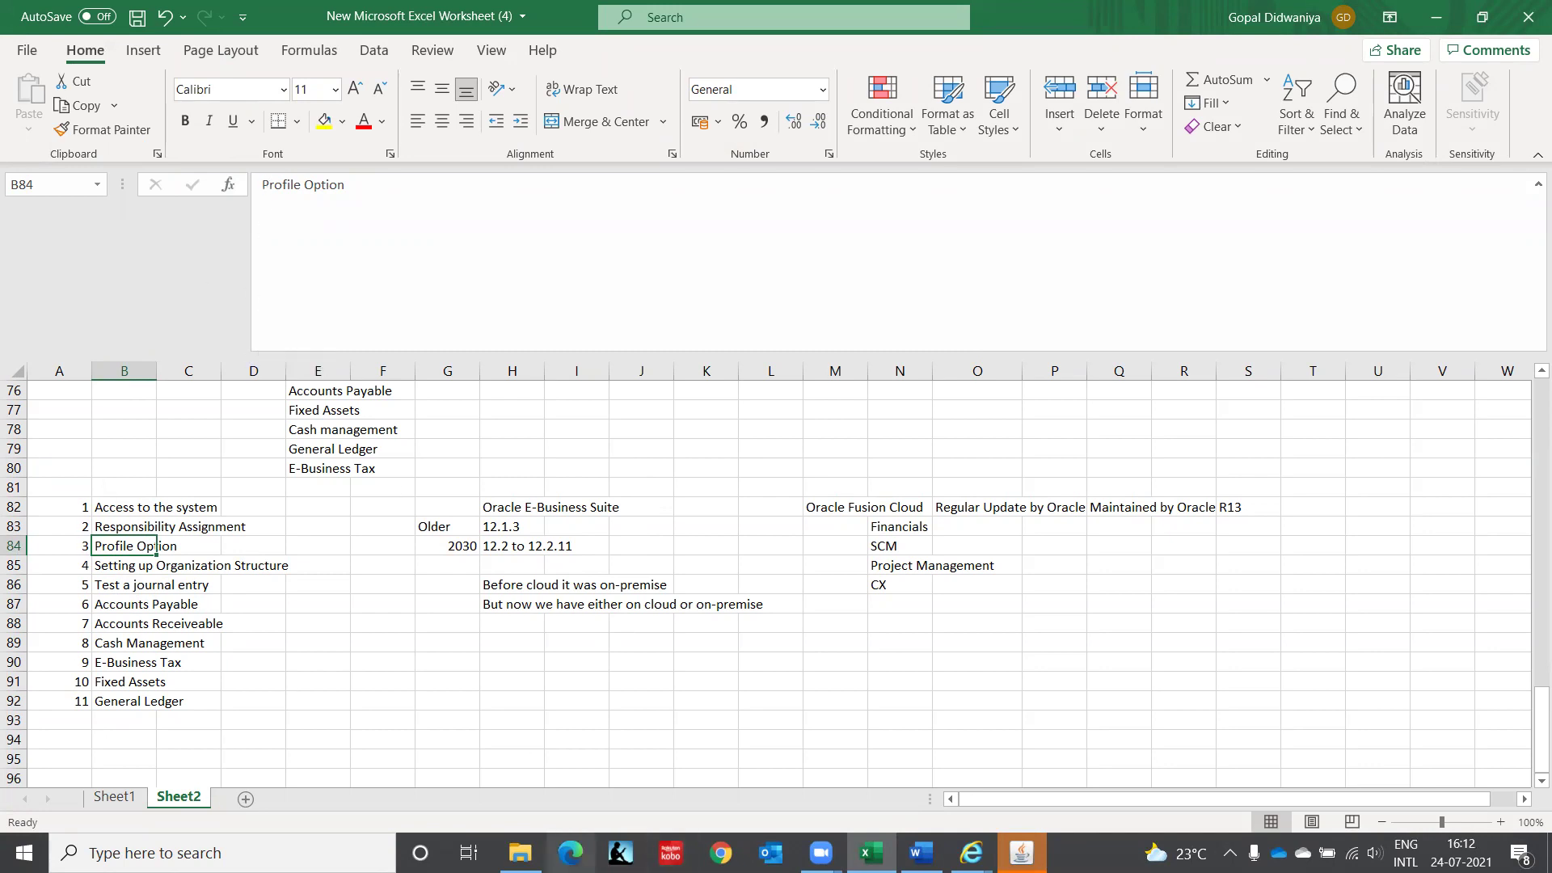
pyautogui.click(971, 853)
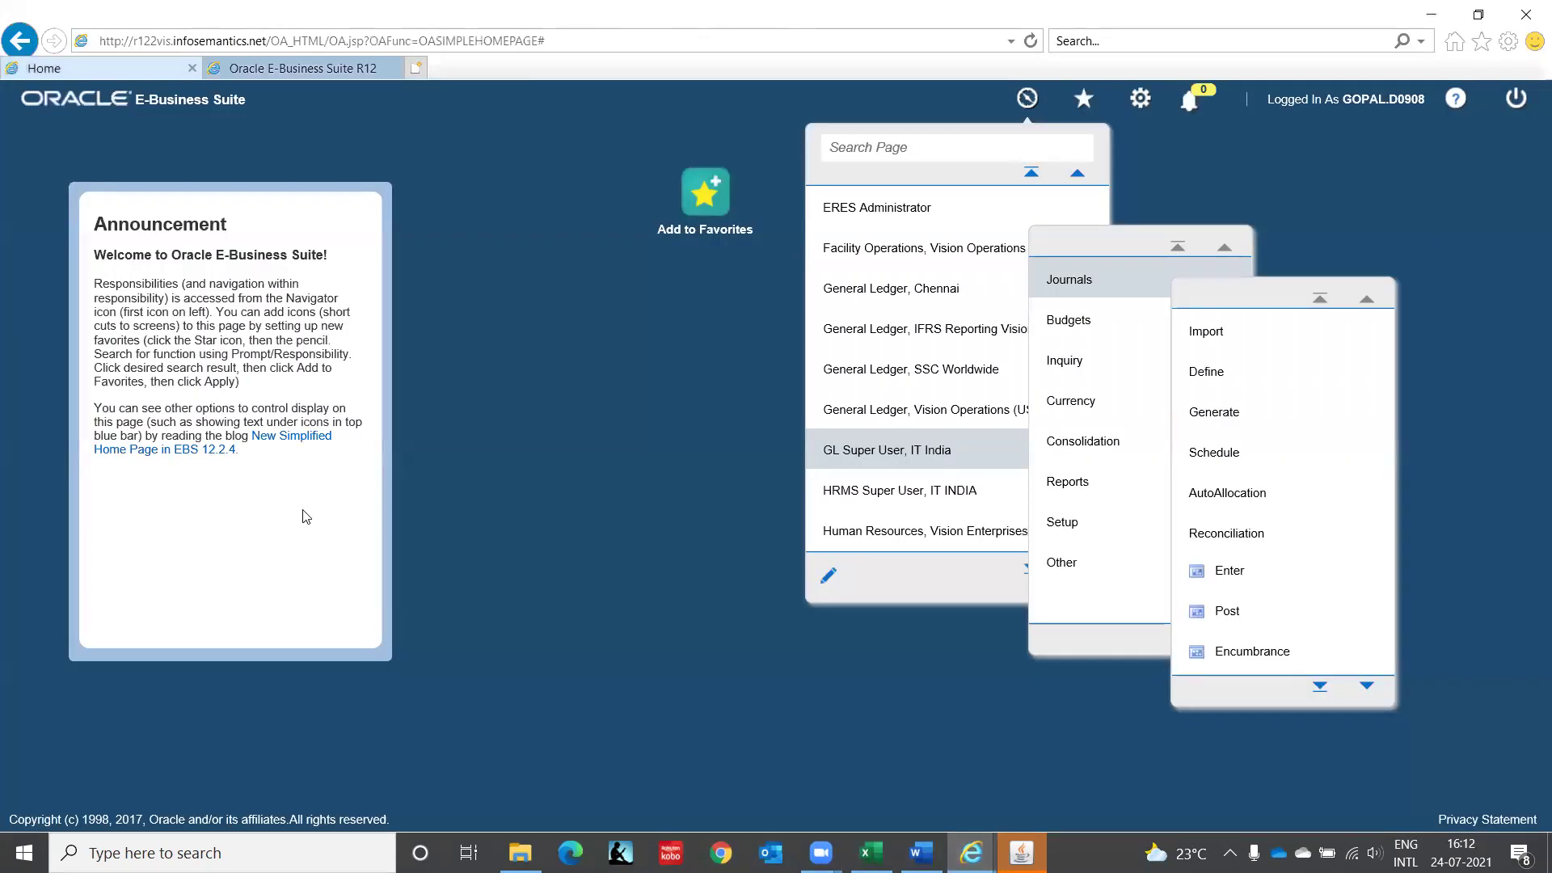
# Return to the E-Business Suite home page and scroll up so only the responsibility list shows
pyautogui.click(842, 770)
pyautogui.scroll(1, 987, 252)
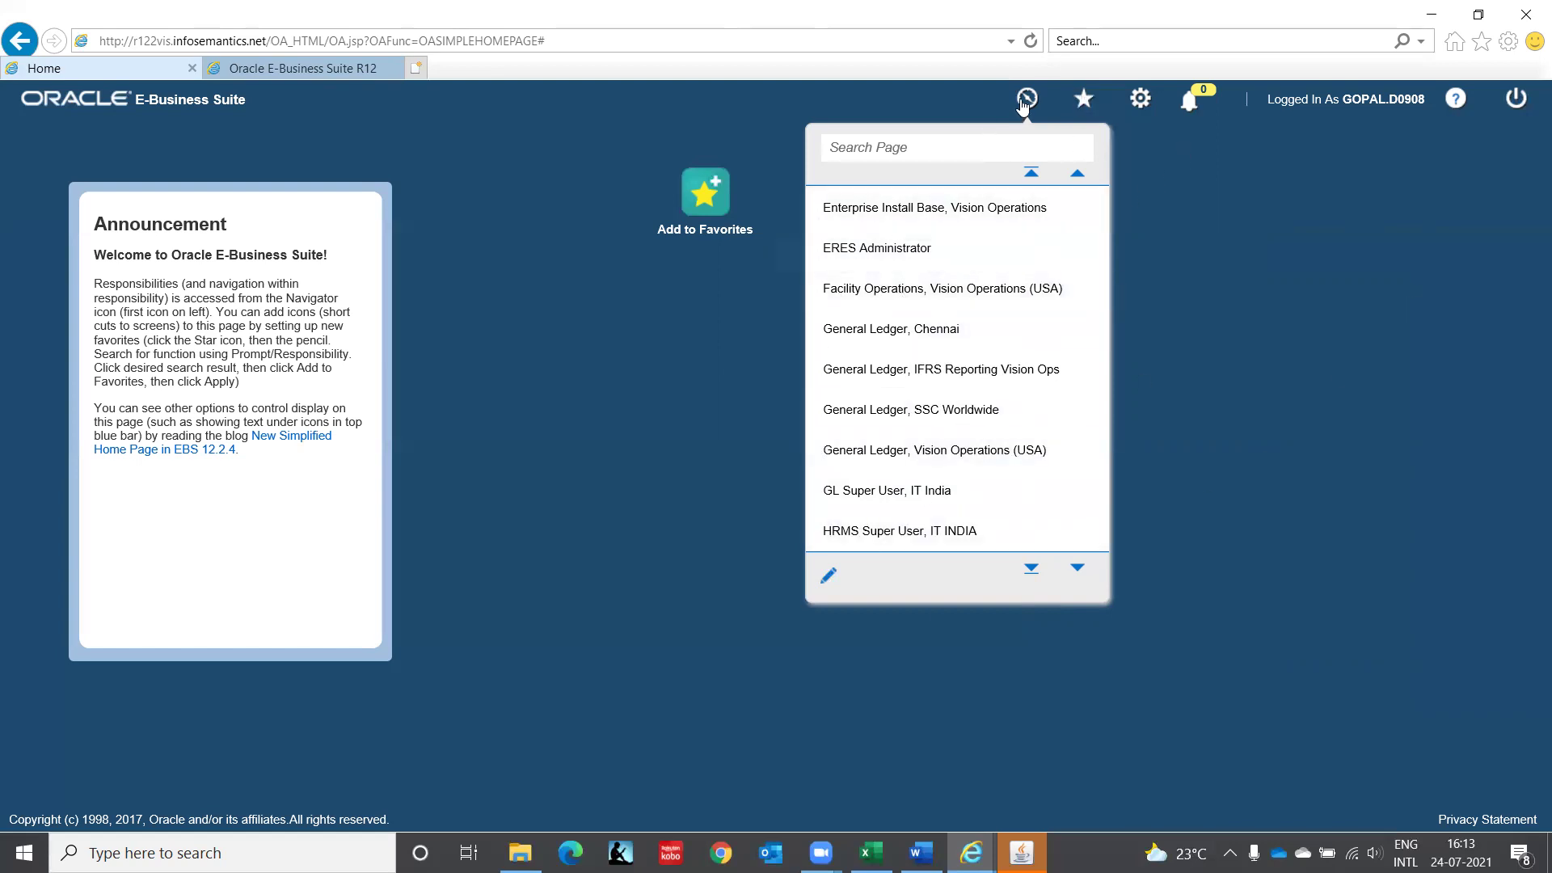
# Page through the Navigator responsibility list, then return to the Oracle Applications Responsibilities form
pyautogui.click(1076, 172)
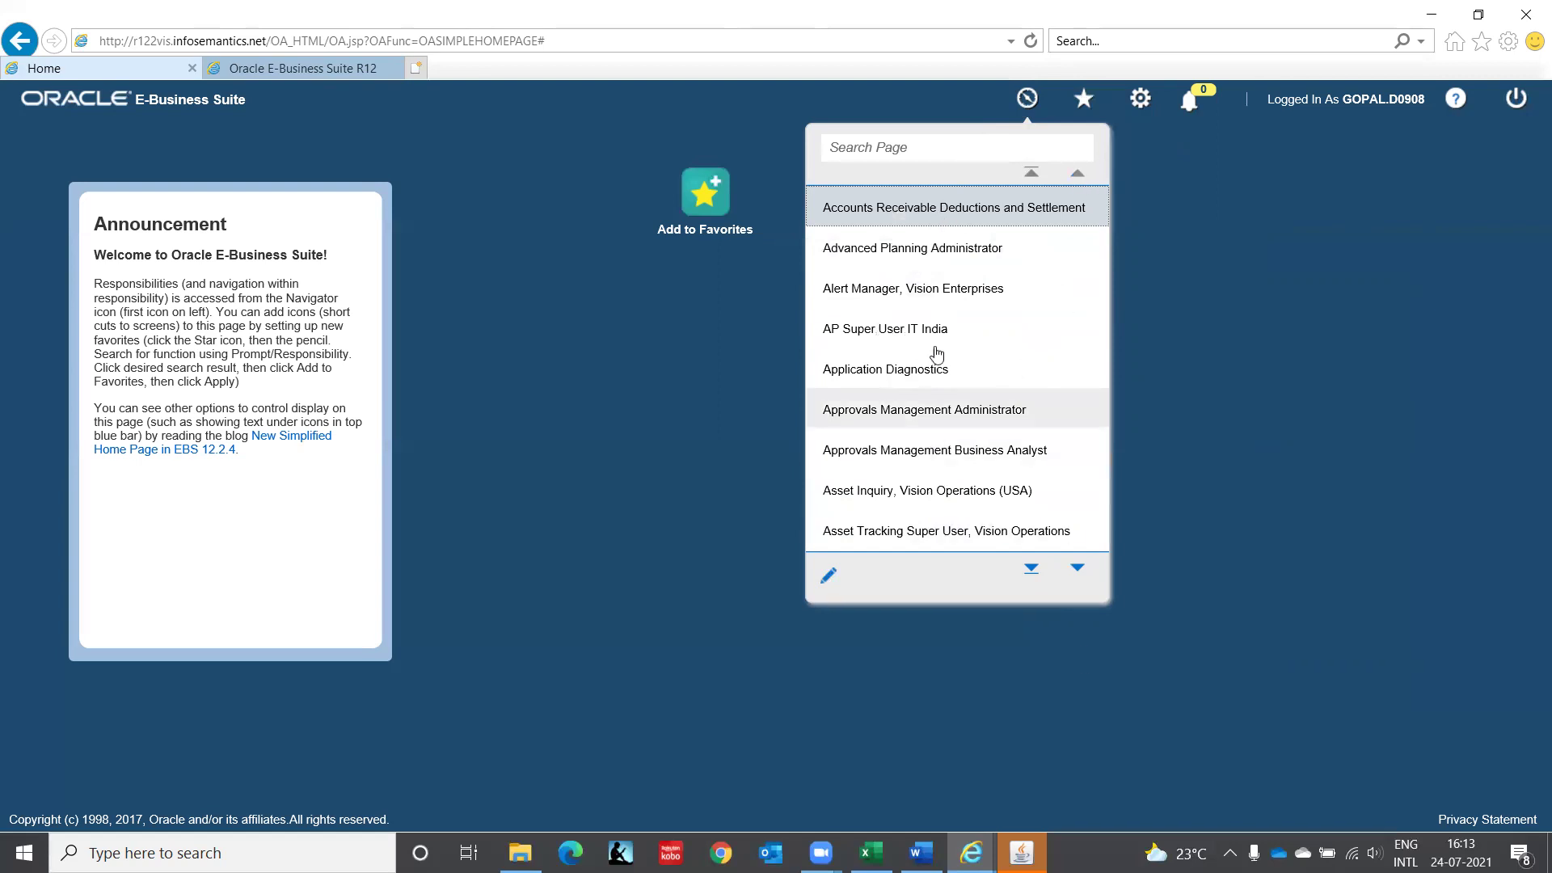
pyautogui.click(1078, 568)
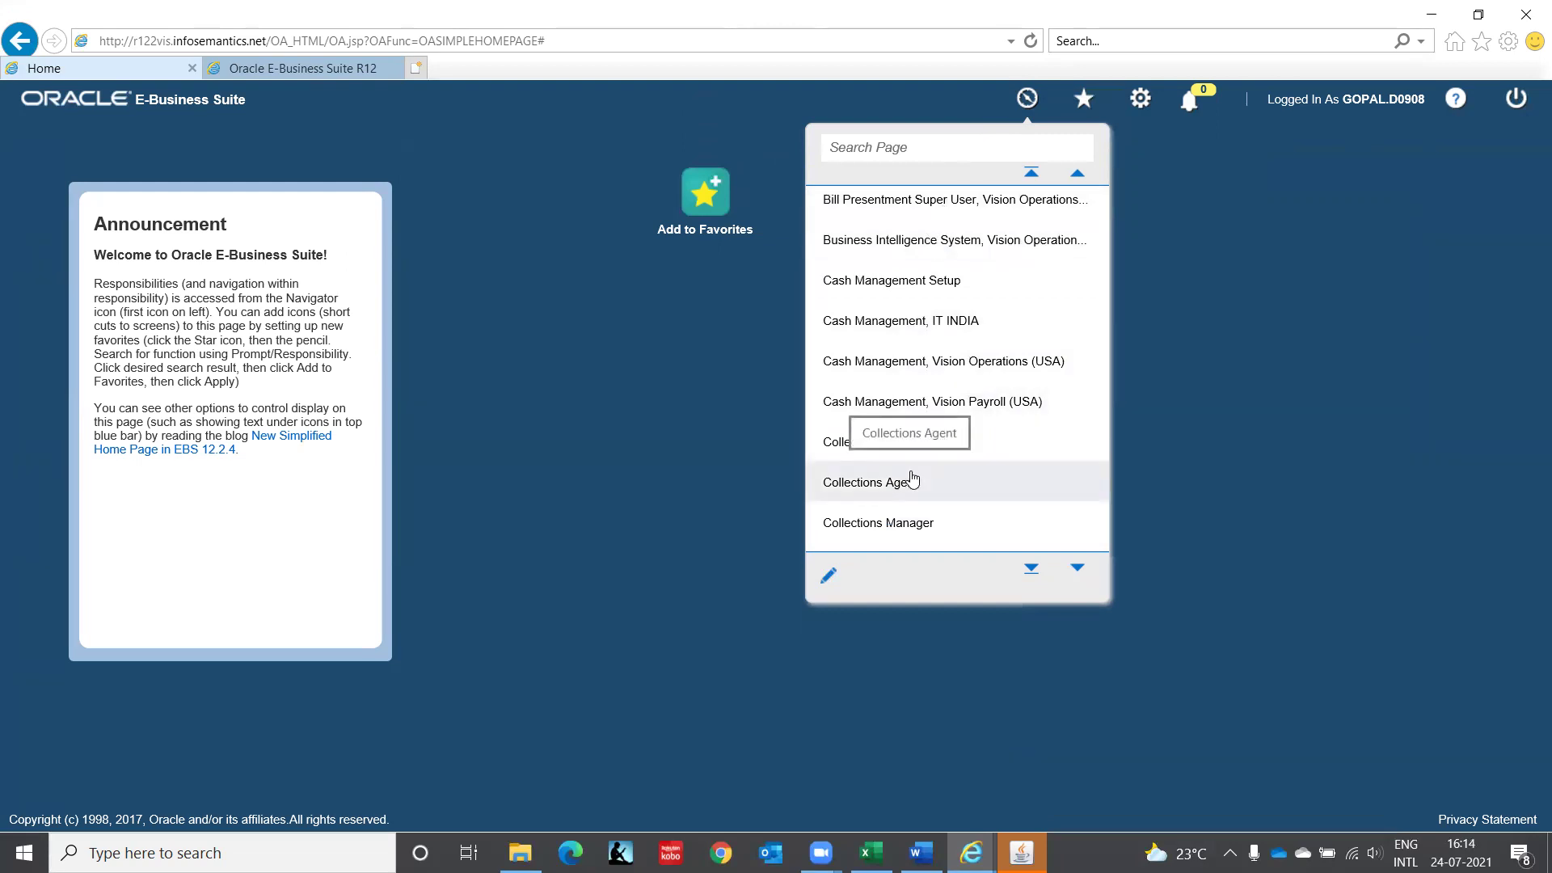
pyautogui.click(1078, 569)
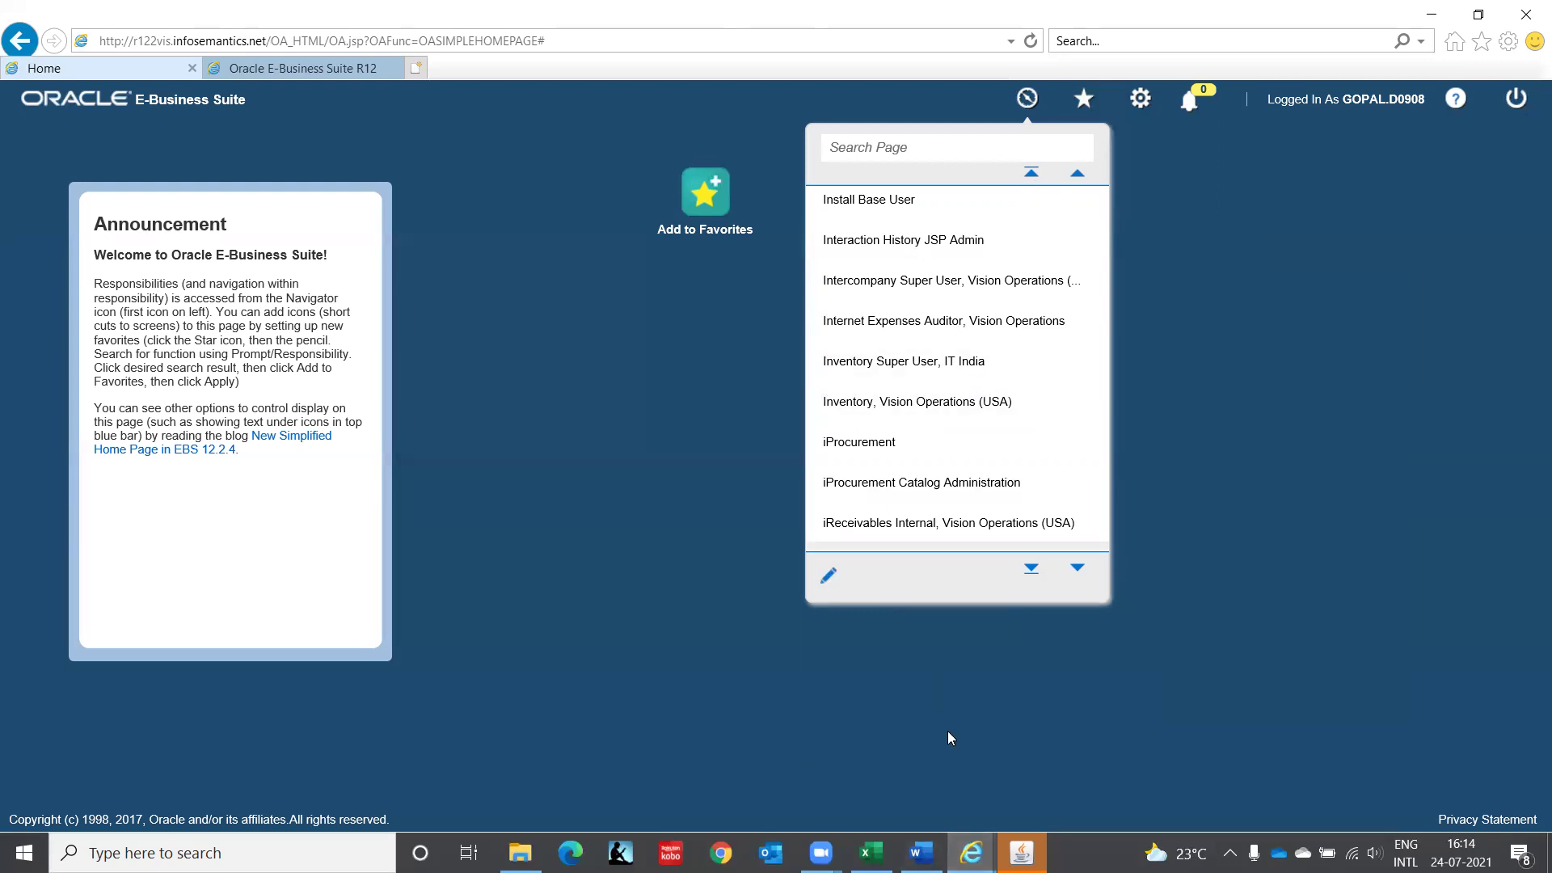
pyautogui.click(1022, 852)
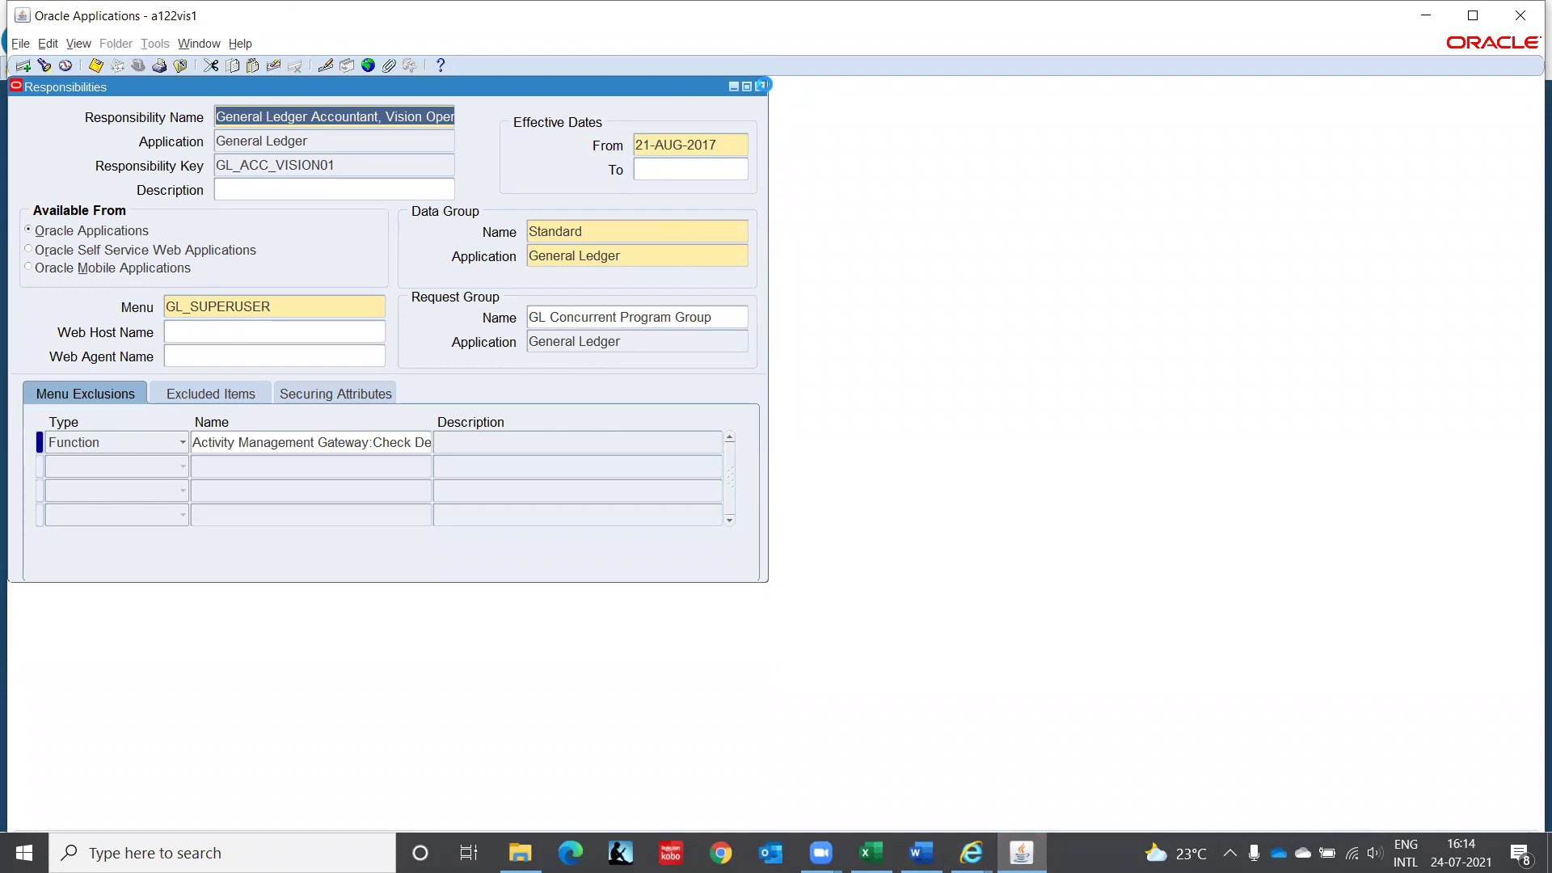
# Close the Responsibilities form and reopen it from Security > Responsibility > Define
pyautogui.click(760, 85)
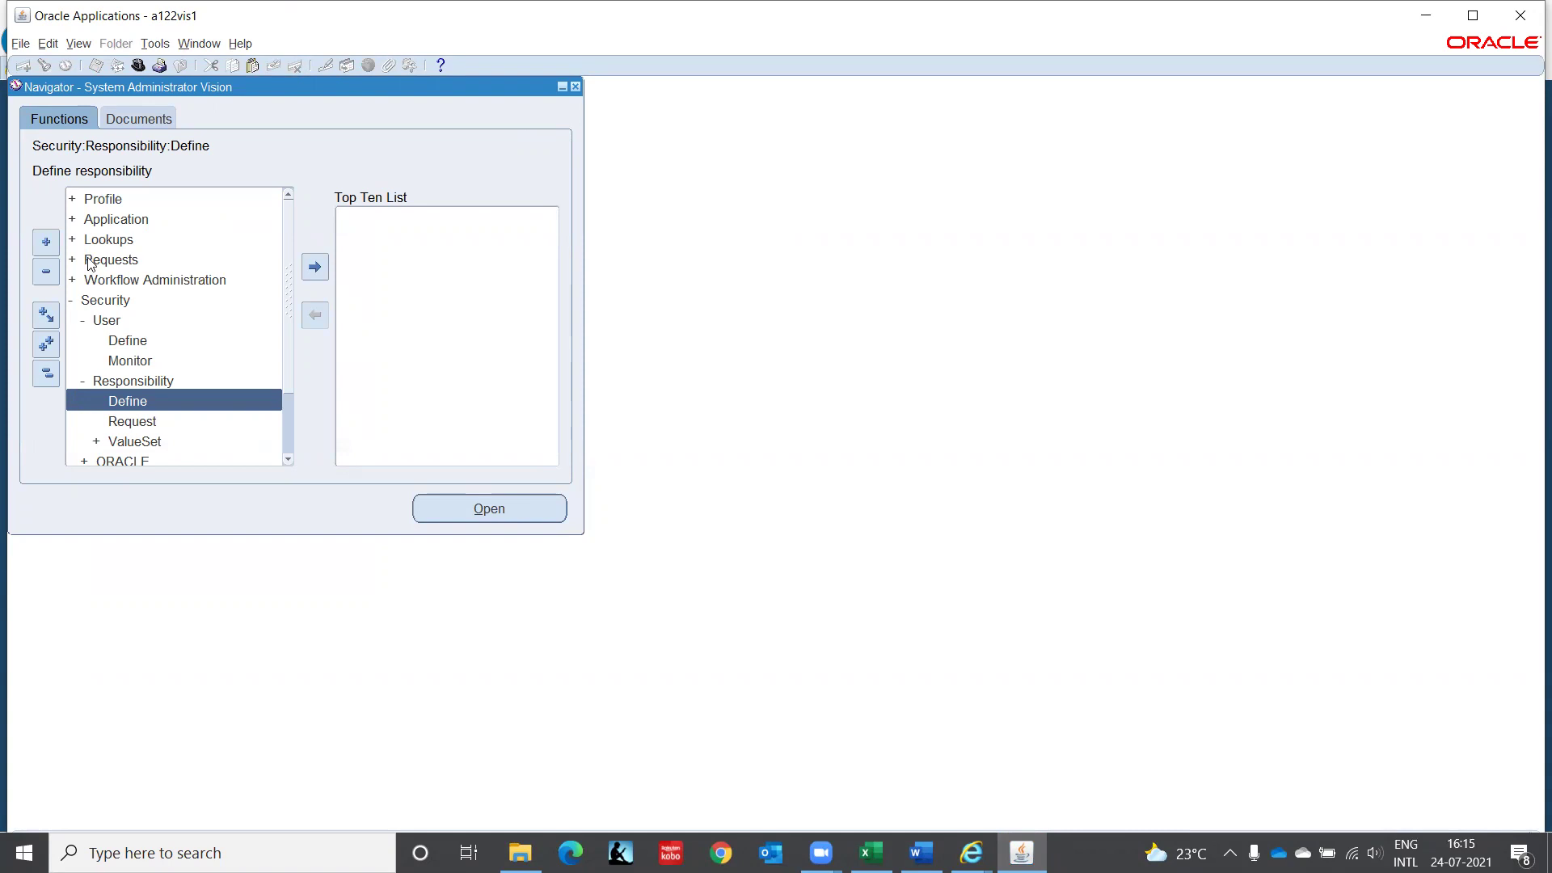
pyautogui.click(131, 341)
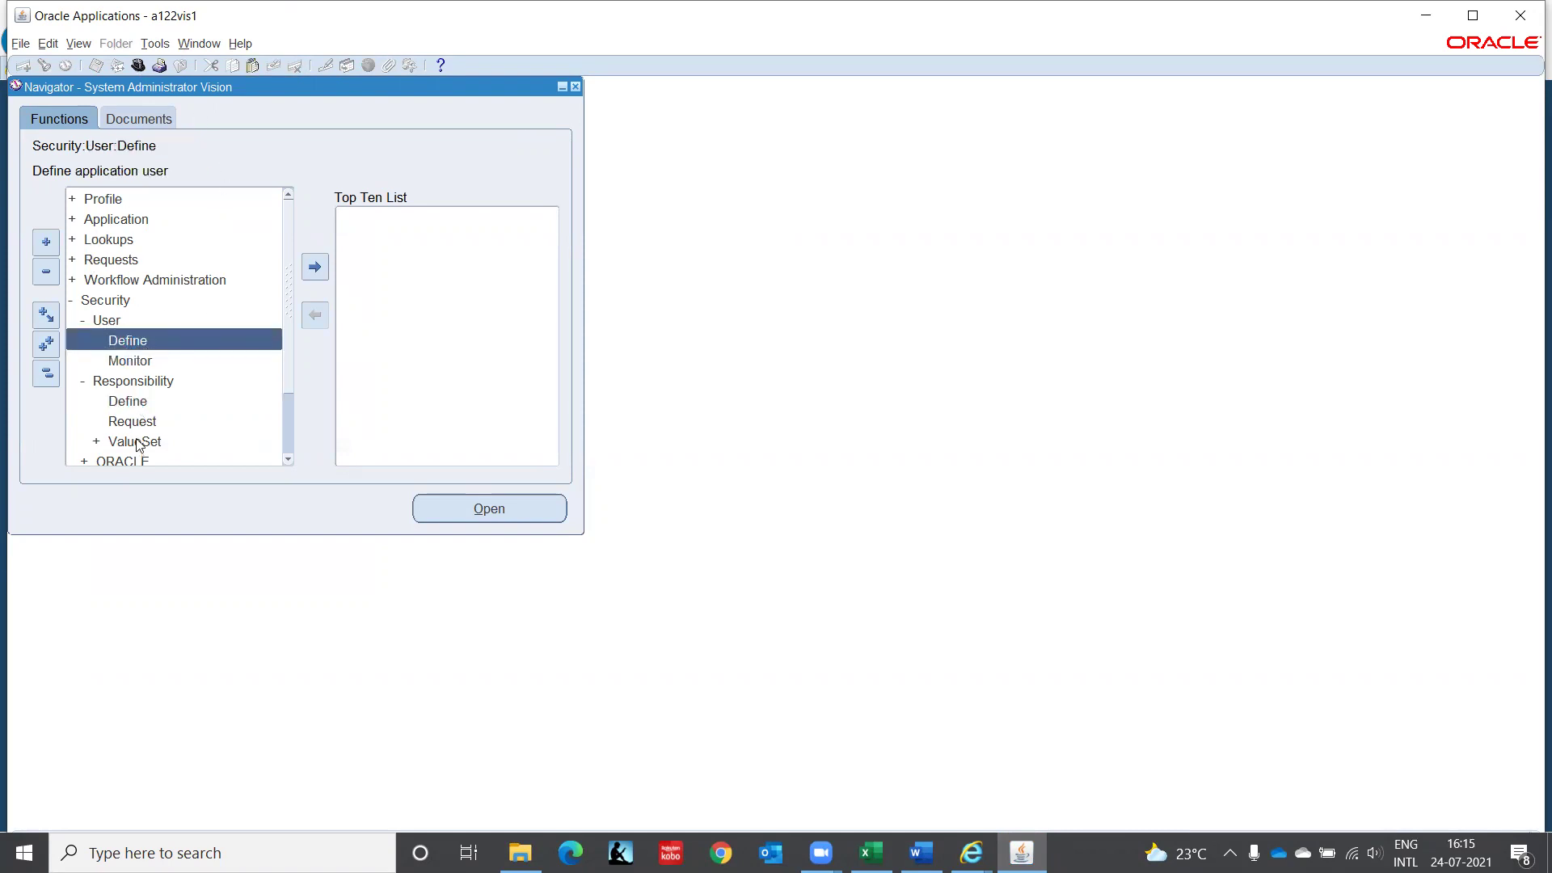
pyautogui.click(142, 403)
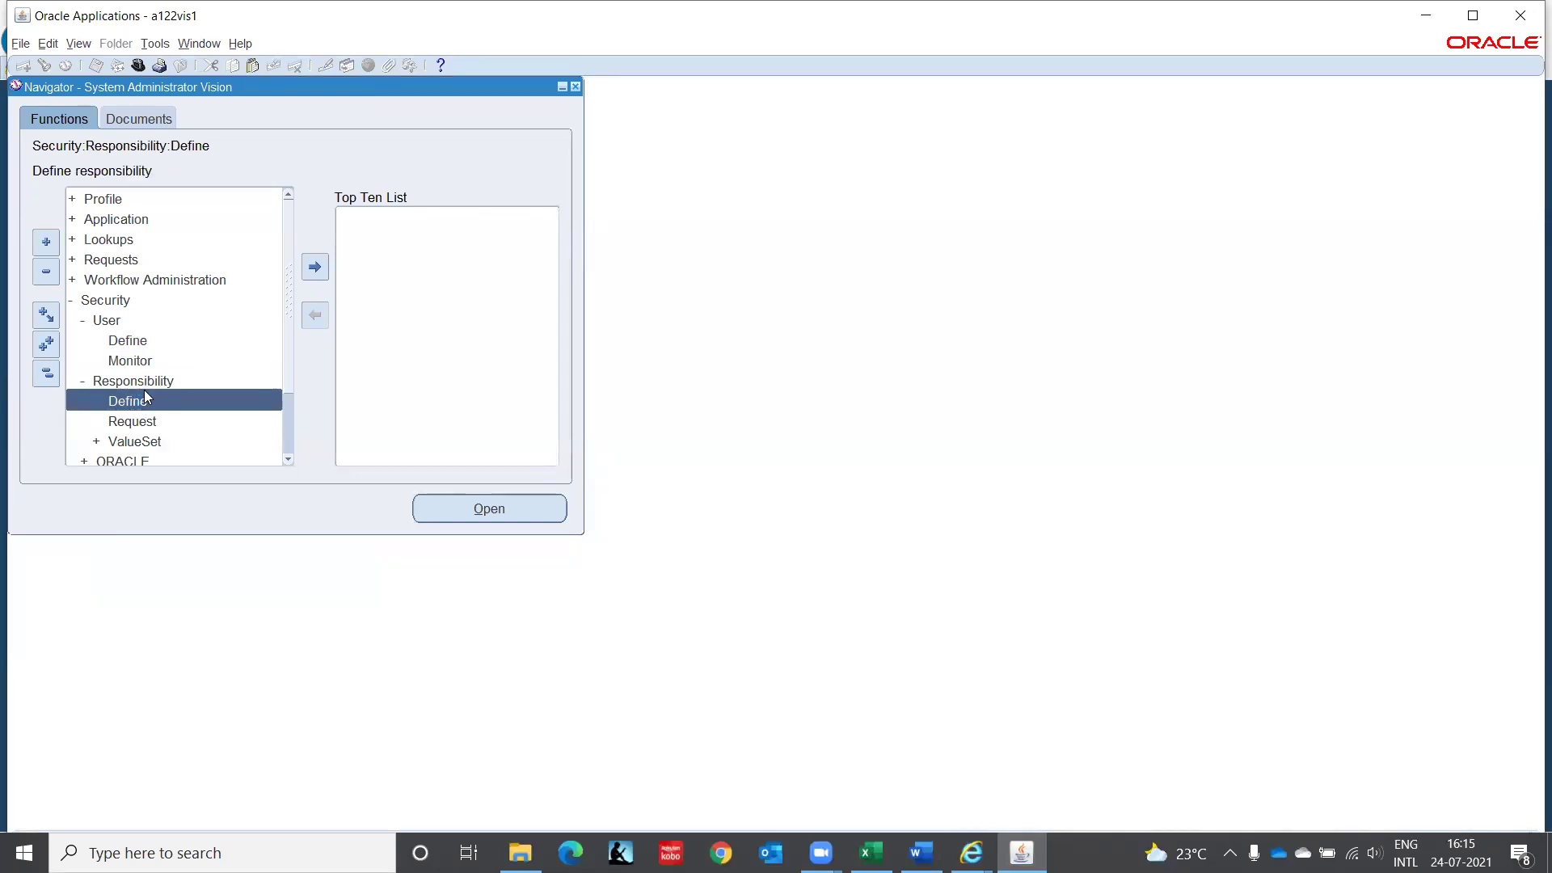
pyautogui.doubleClick(146, 398)
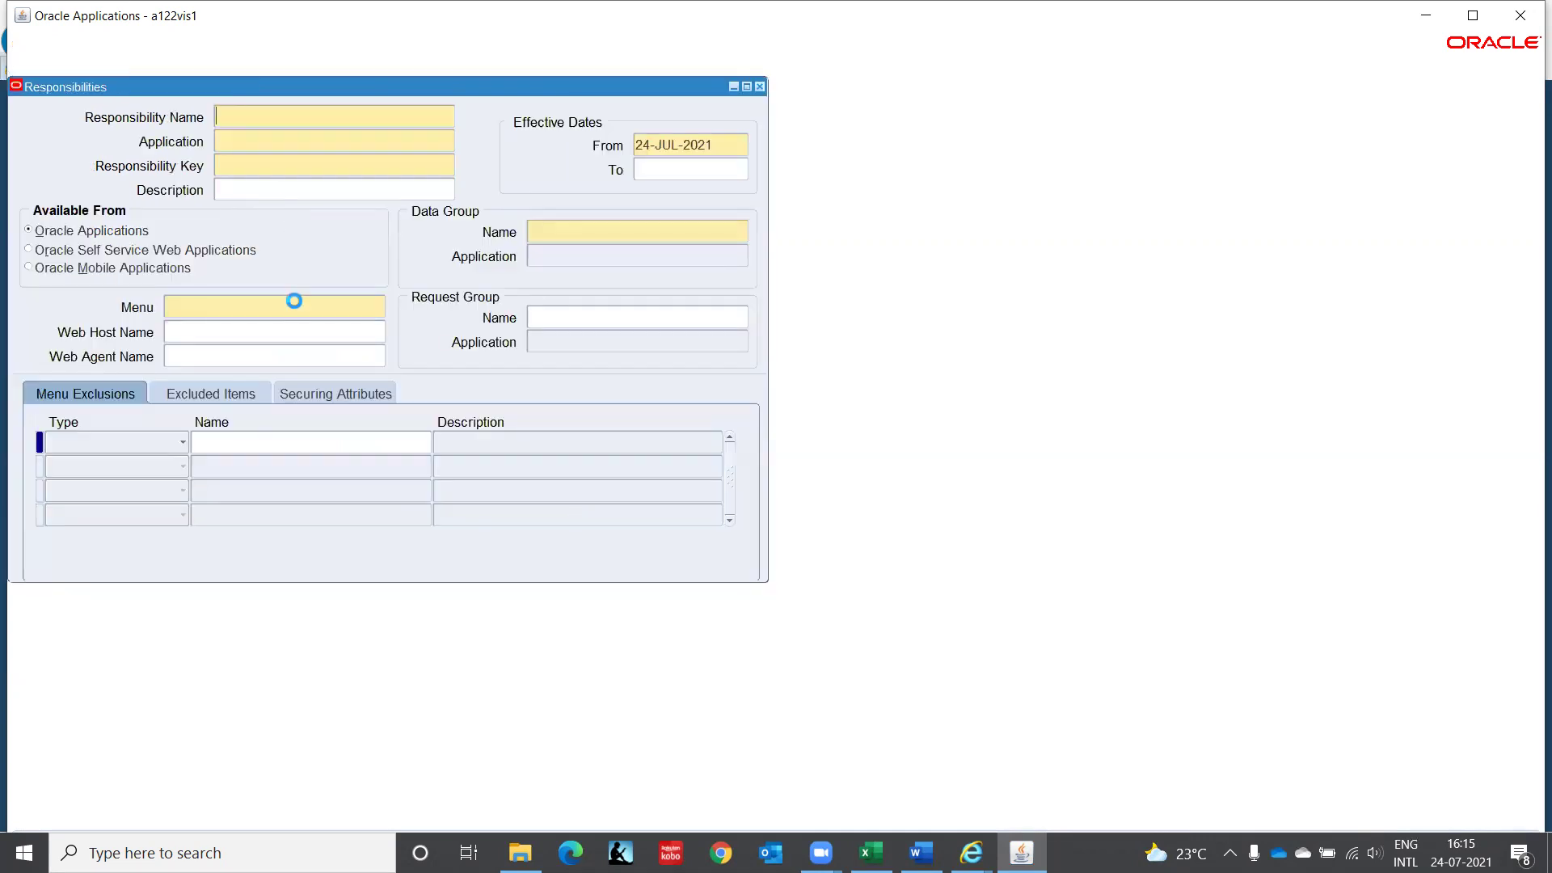
# Query Accounts%Pay% and settle on the Accounts Payable Responsibility record (key AP)
pyautogui.press('F11')
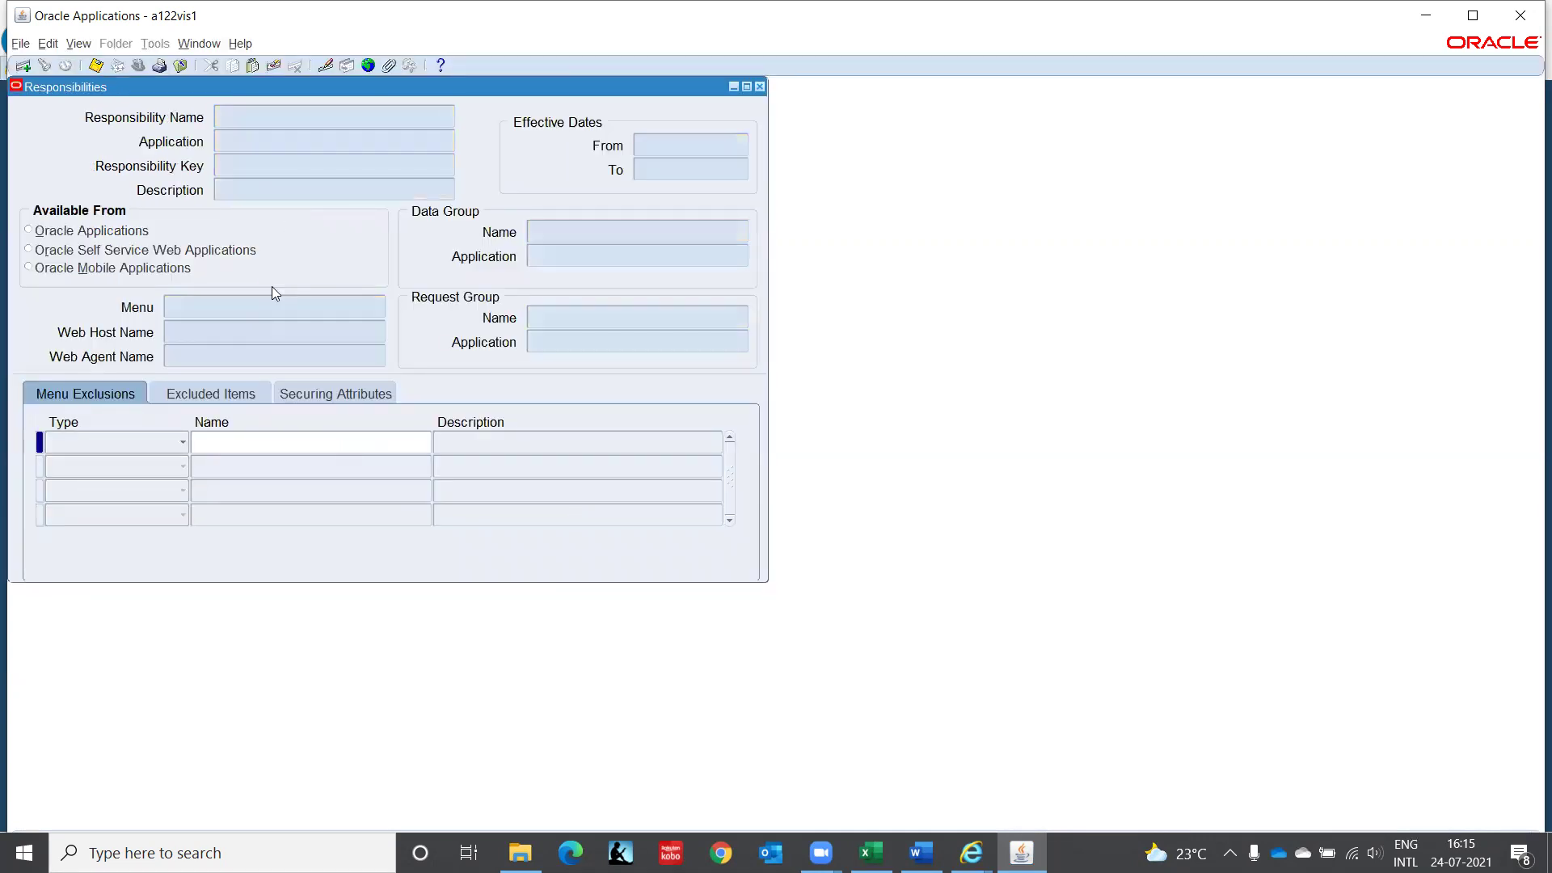
pyautogui.write('Accounts%Pay%')
pyautogui.hotkey('ctrl', 'F11')
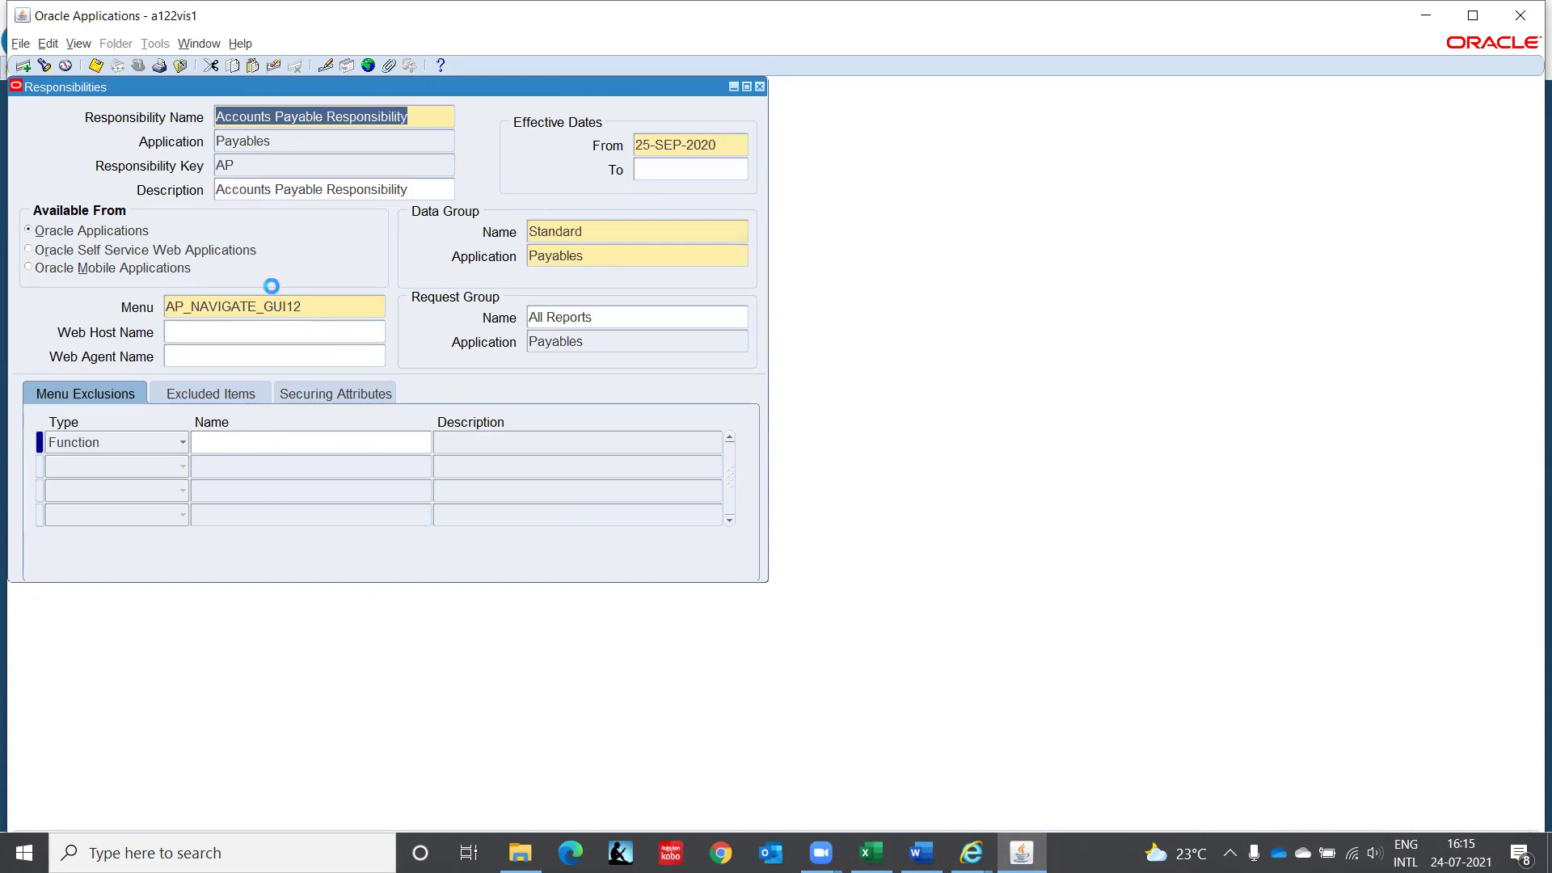
pyautogui.press('Down')
pyautogui.press('Down')
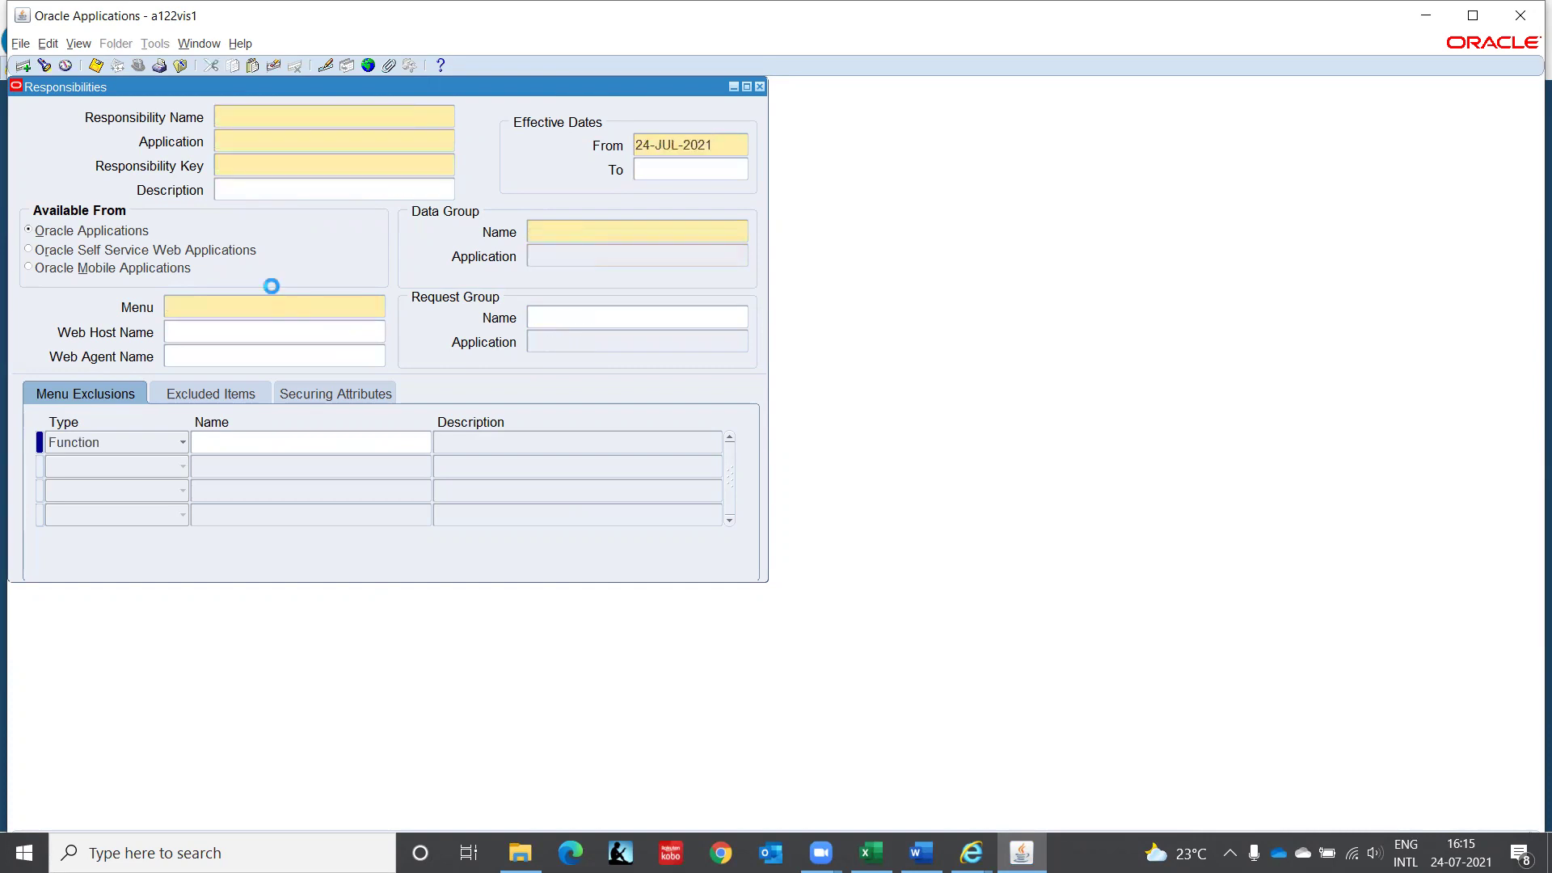
pyautogui.press('Up')
pyautogui.press('Up')
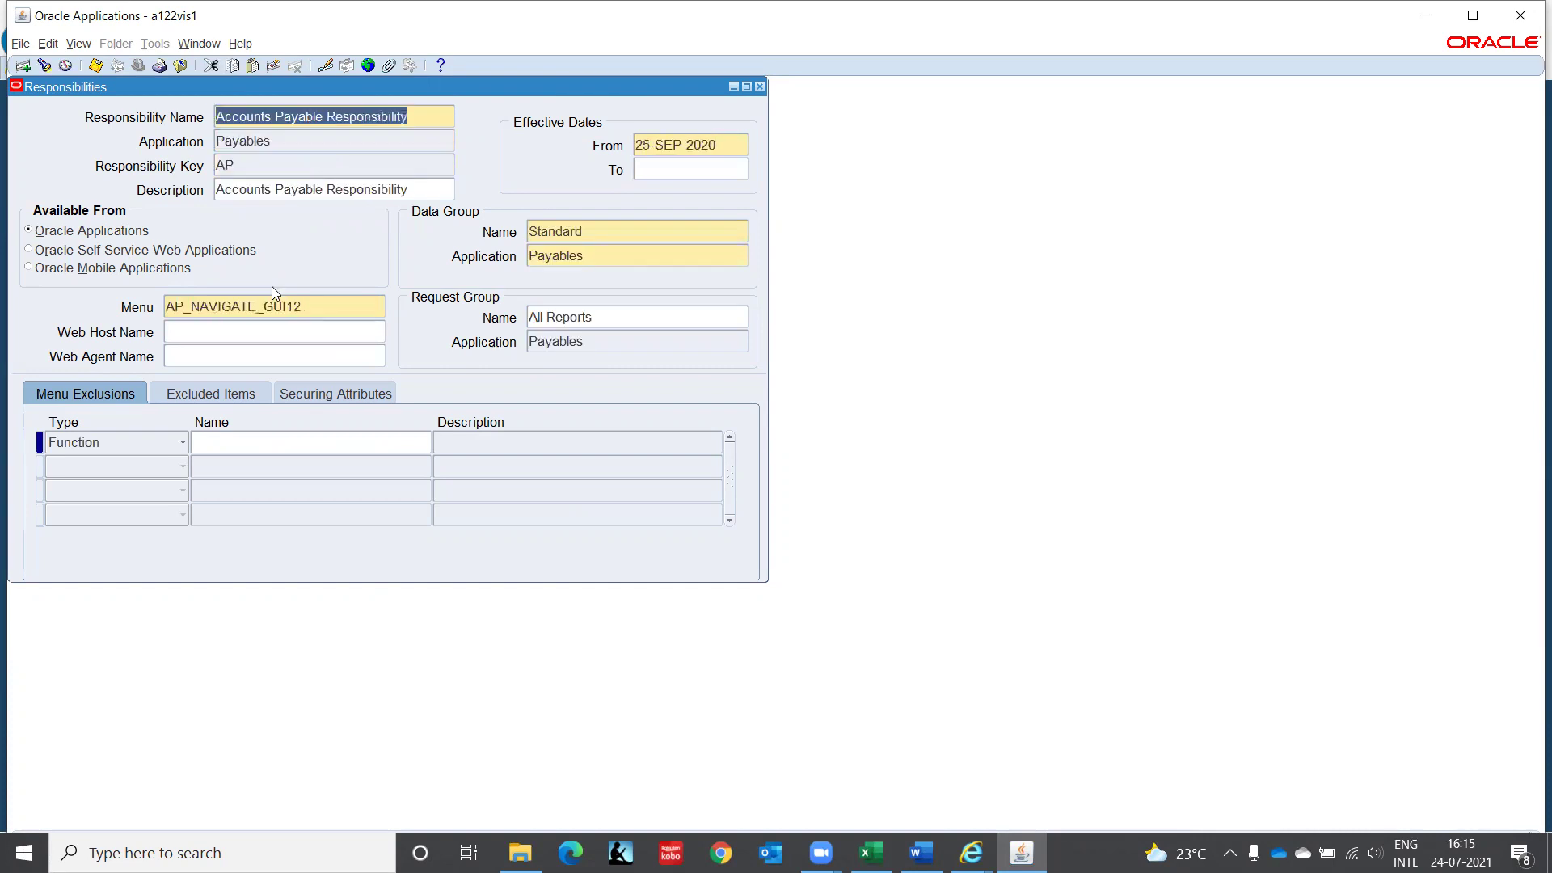
# Close the Responsibilities form, then look through the menu commands and dismiss them
pyautogui.click(760, 87)
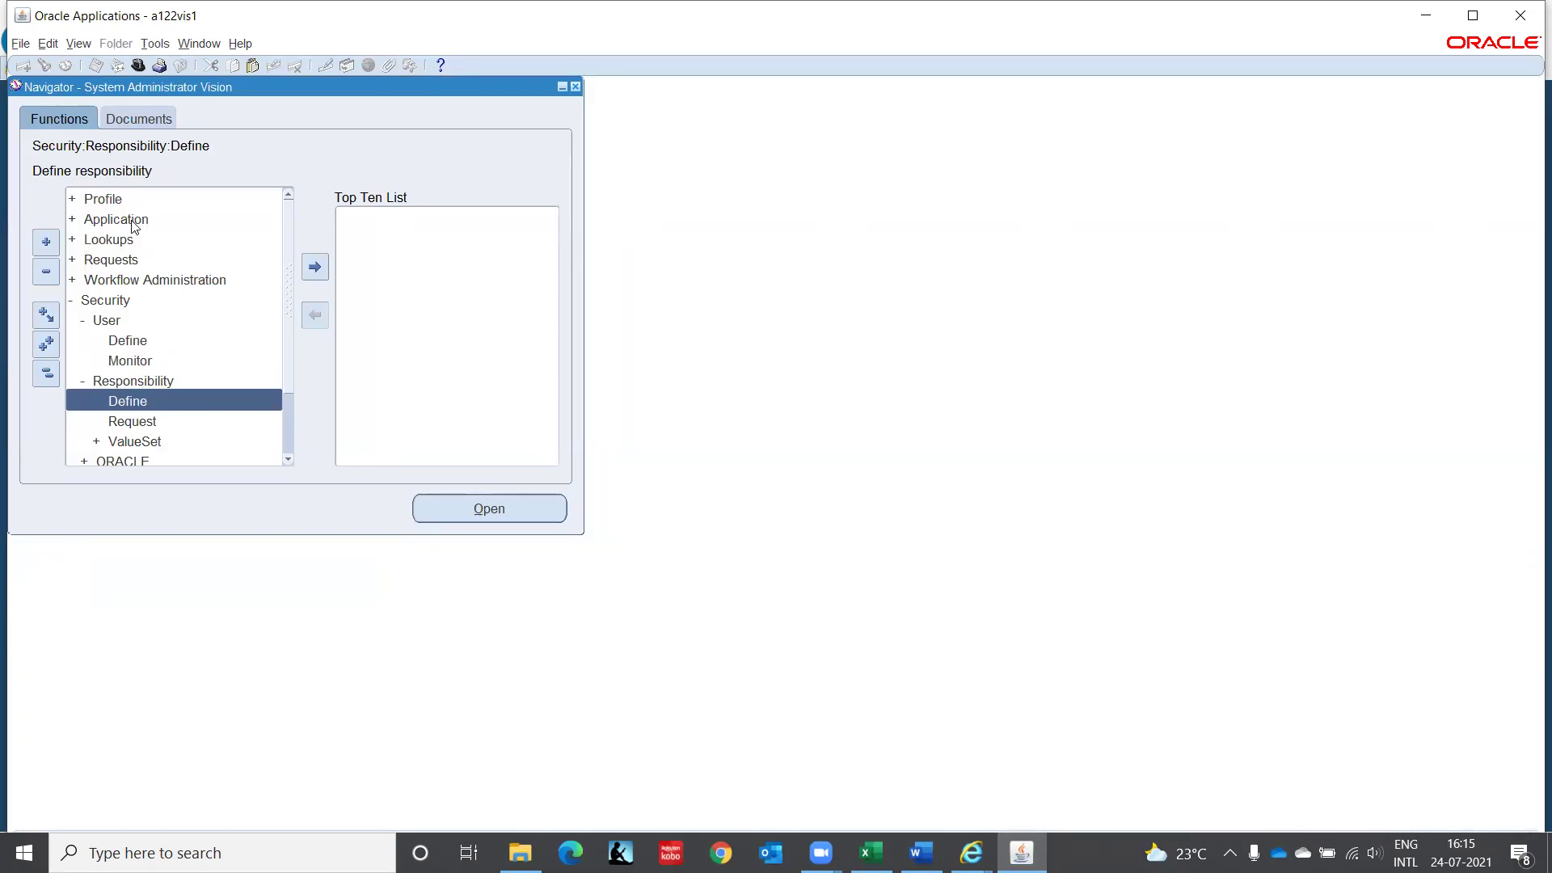
pyautogui.click(18, 45)
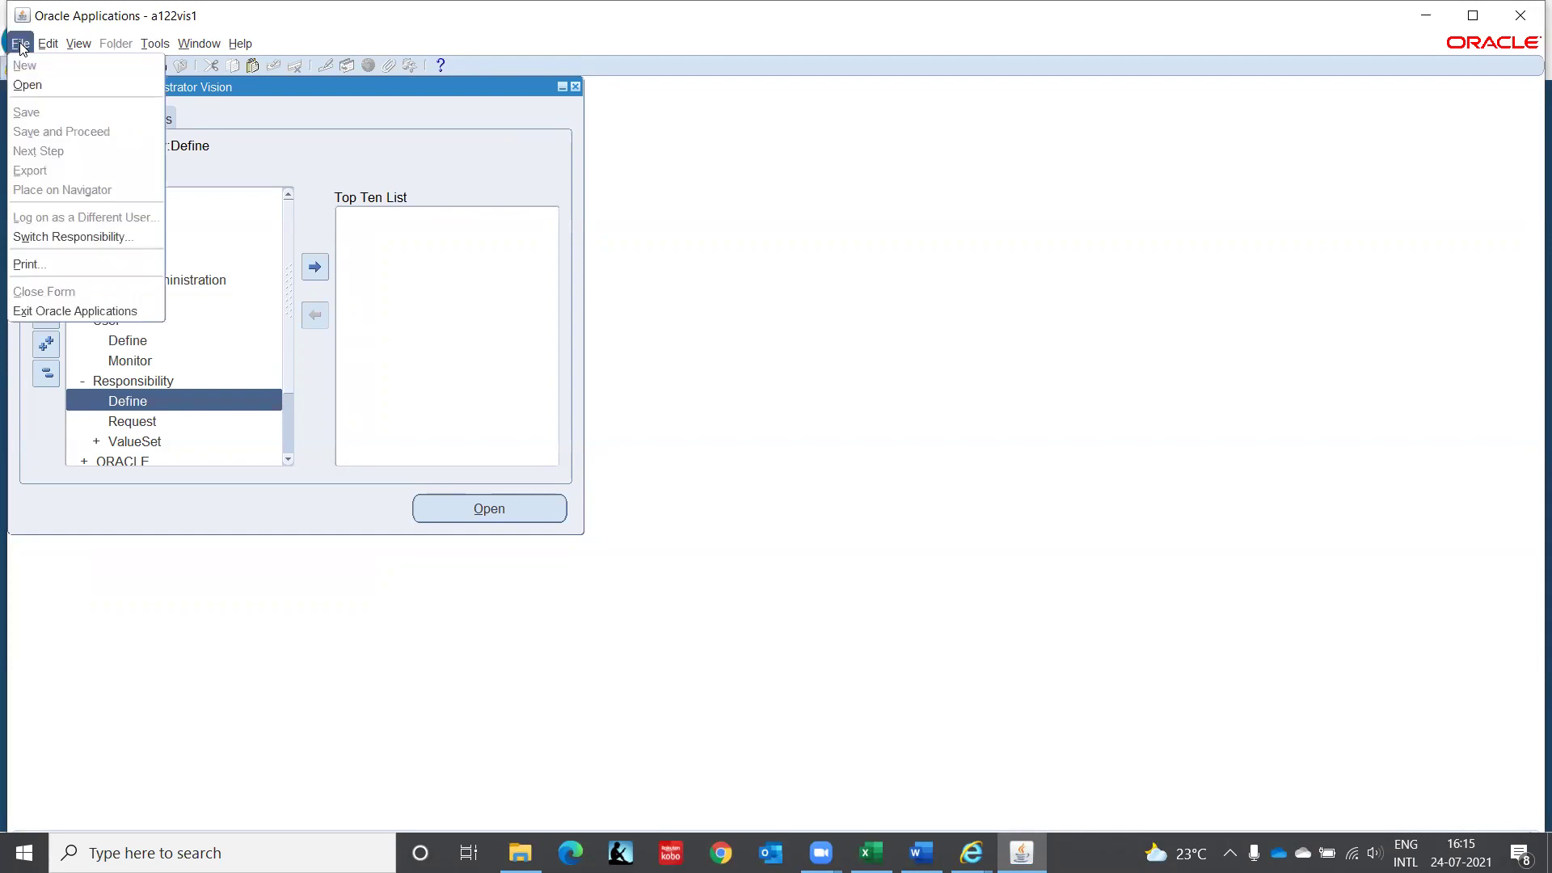
pyautogui.moveTo(64, 50)
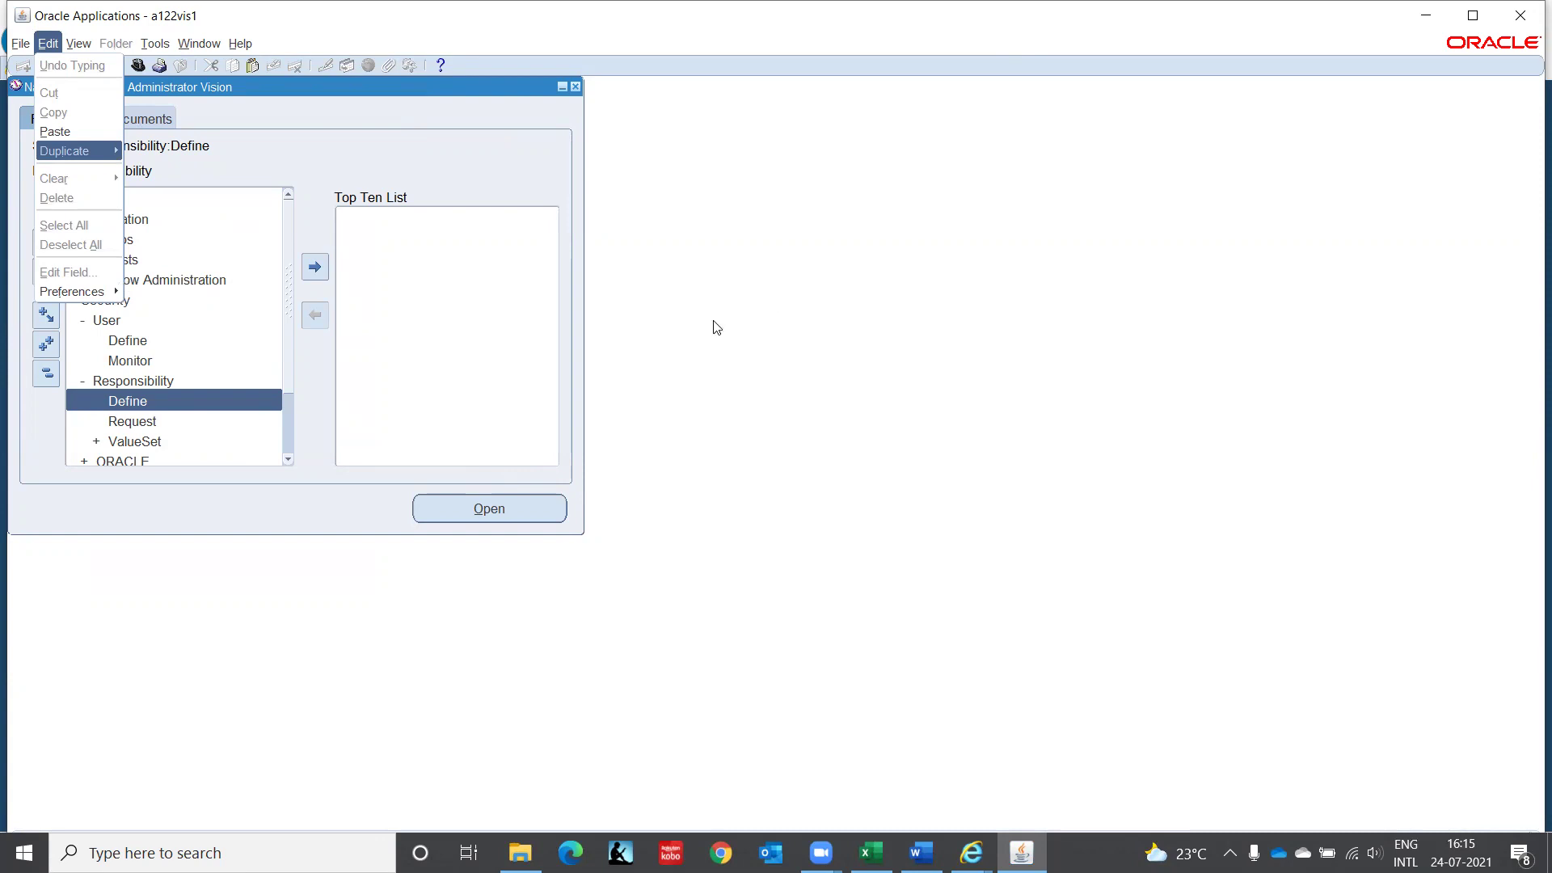
pyautogui.click(45, 377)
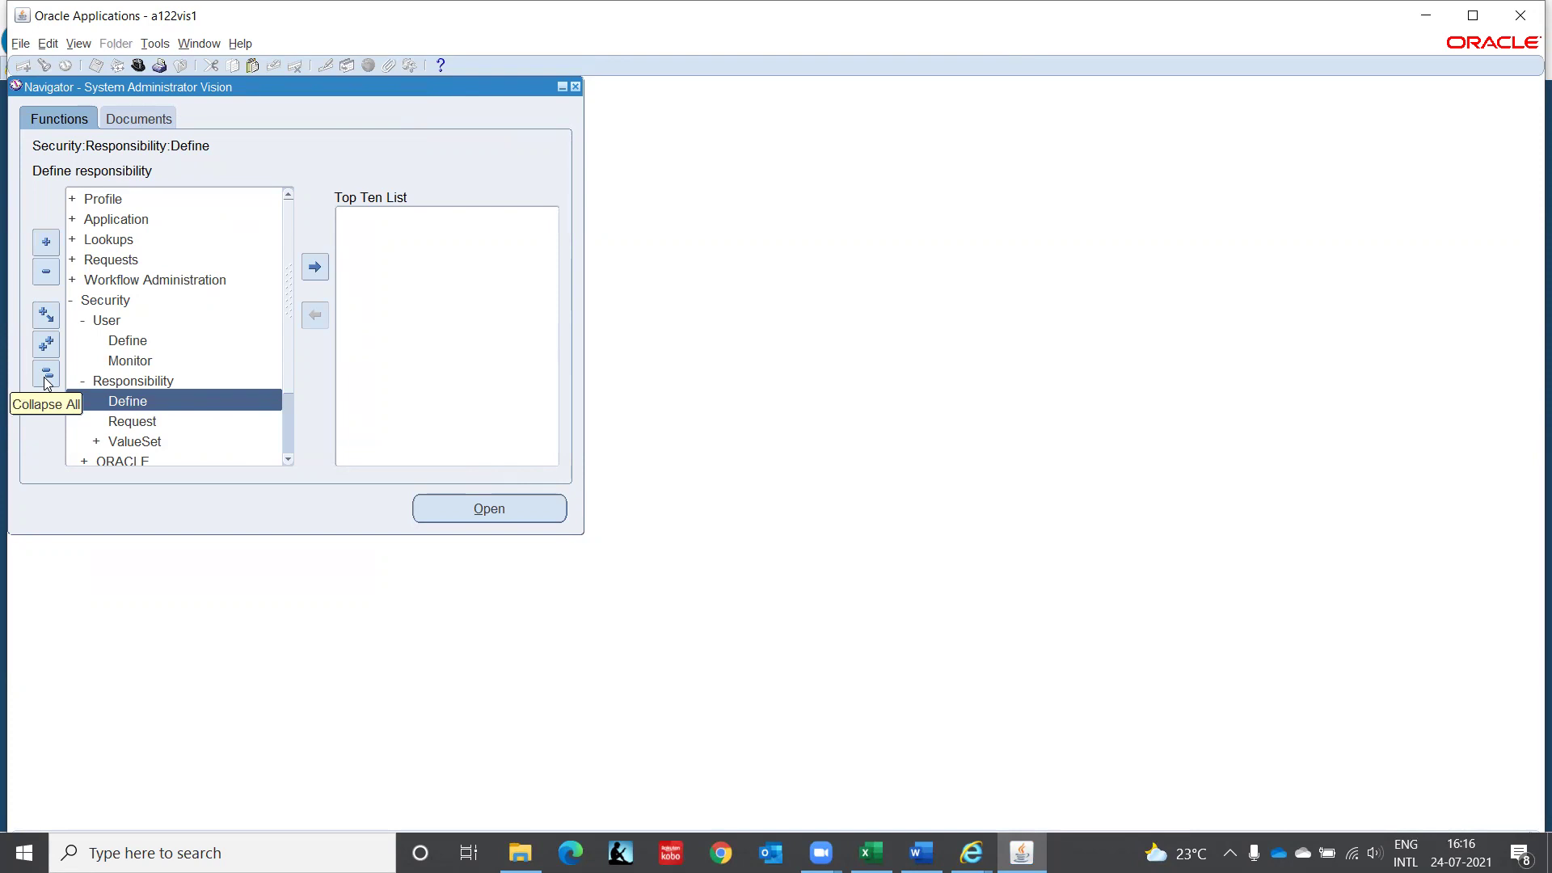
# Collapse every branch of the Navigator function tree, then switch to the Excel worksheet
pyautogui.click(45, 378)
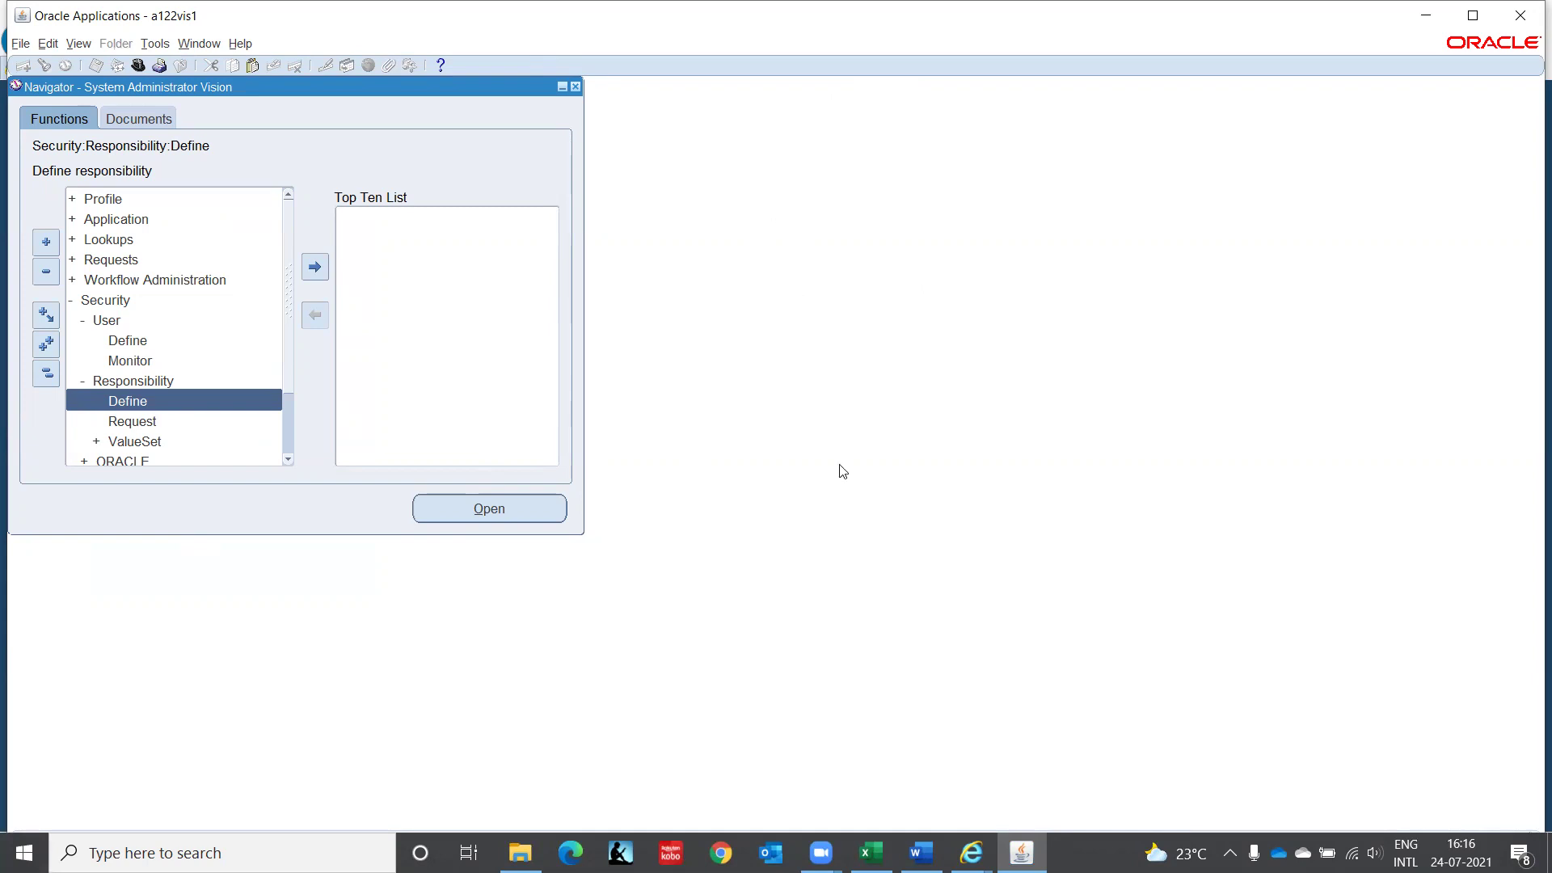
pyautogui.moveTo(870, 852)
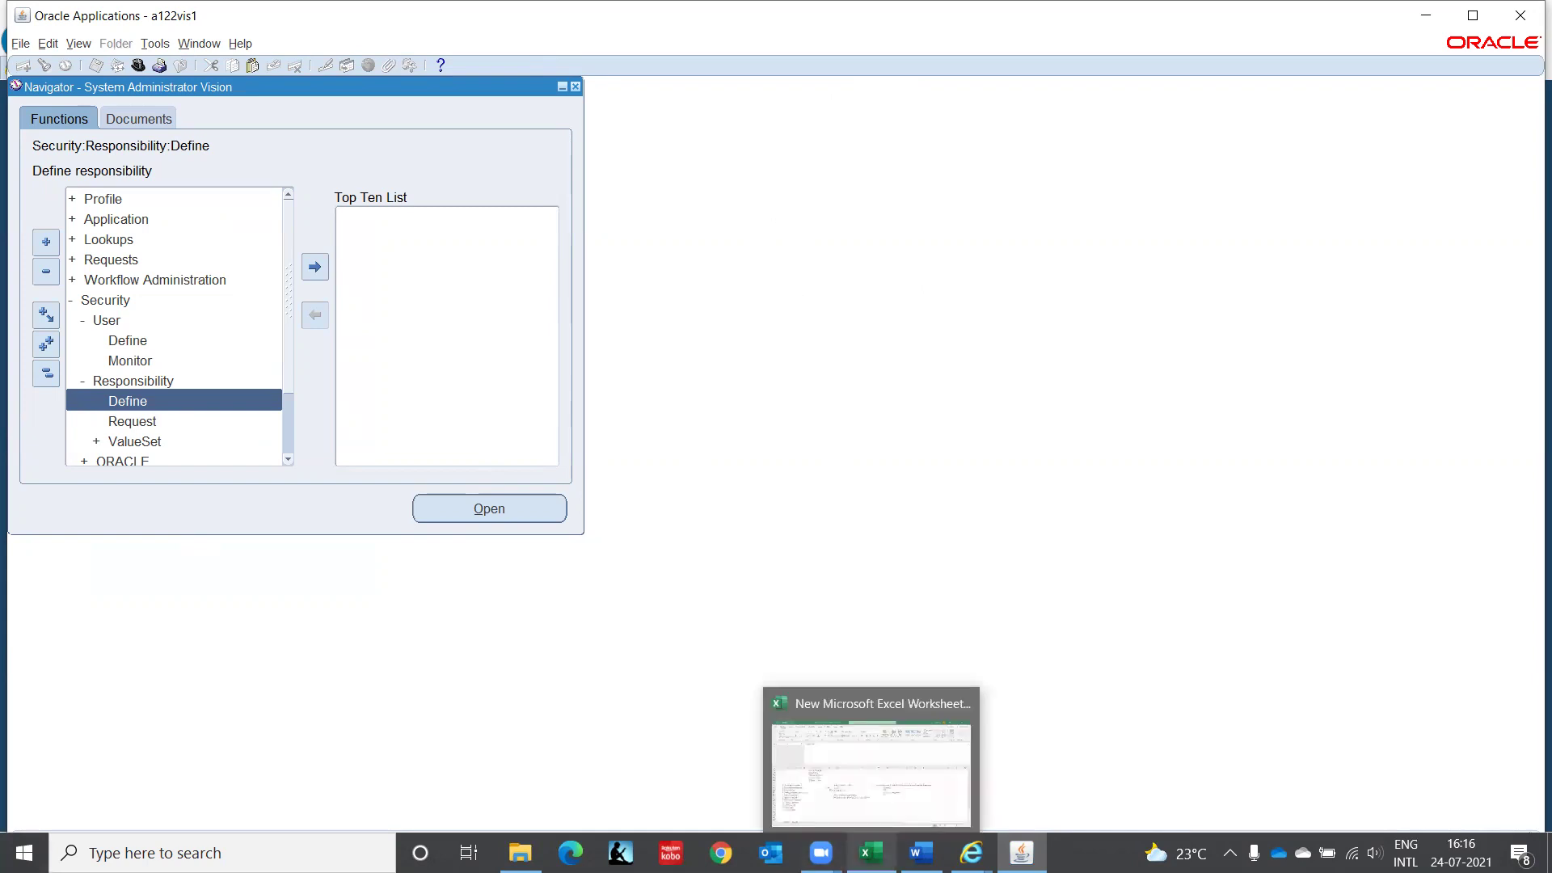
pyautogui.click(871, 788)
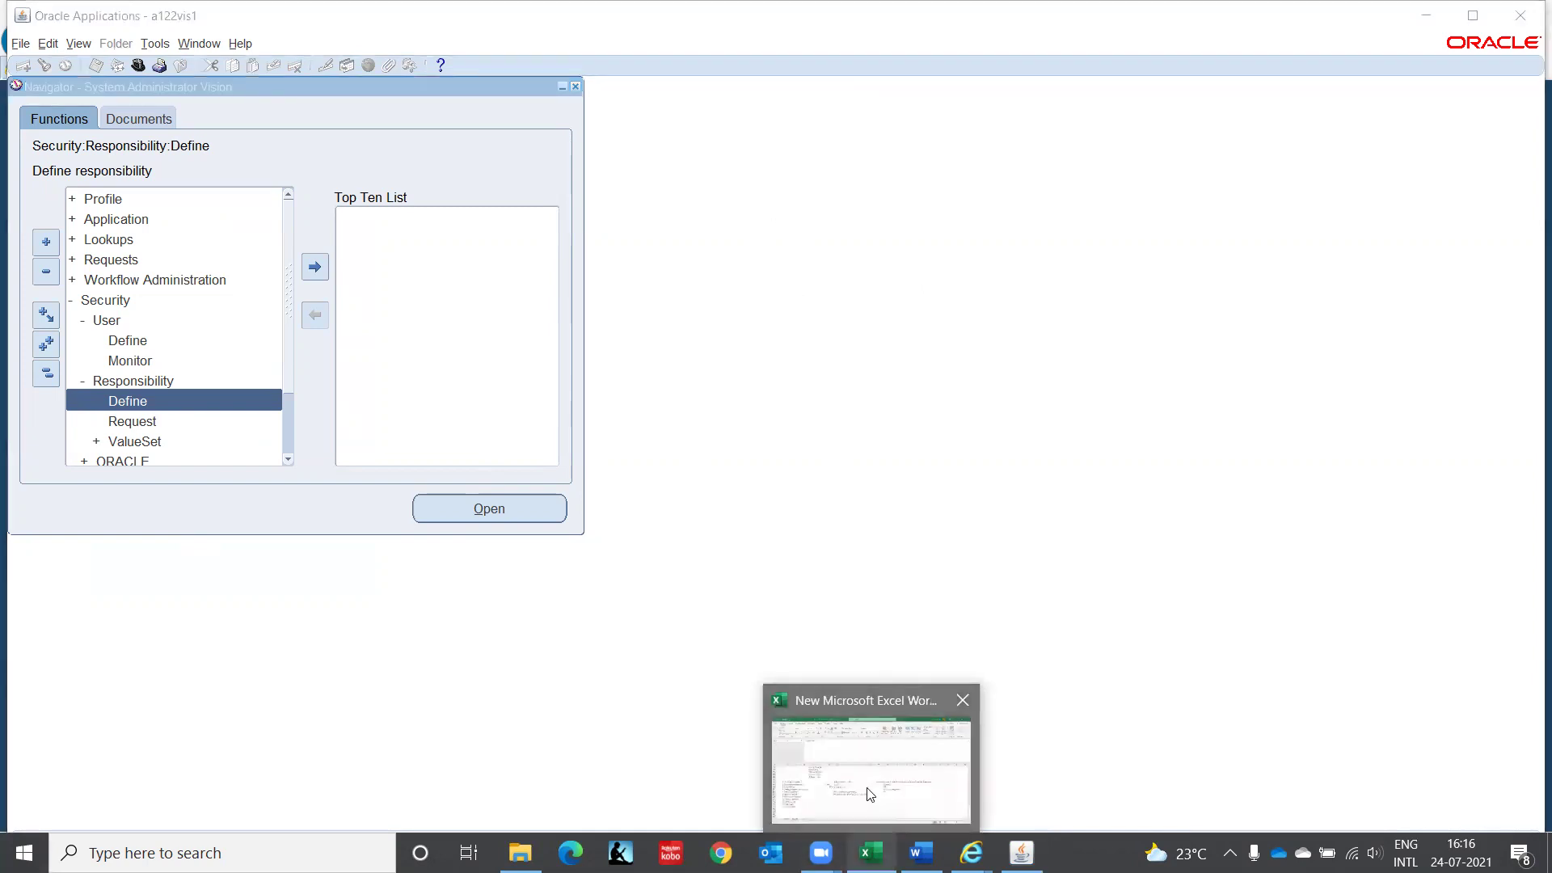